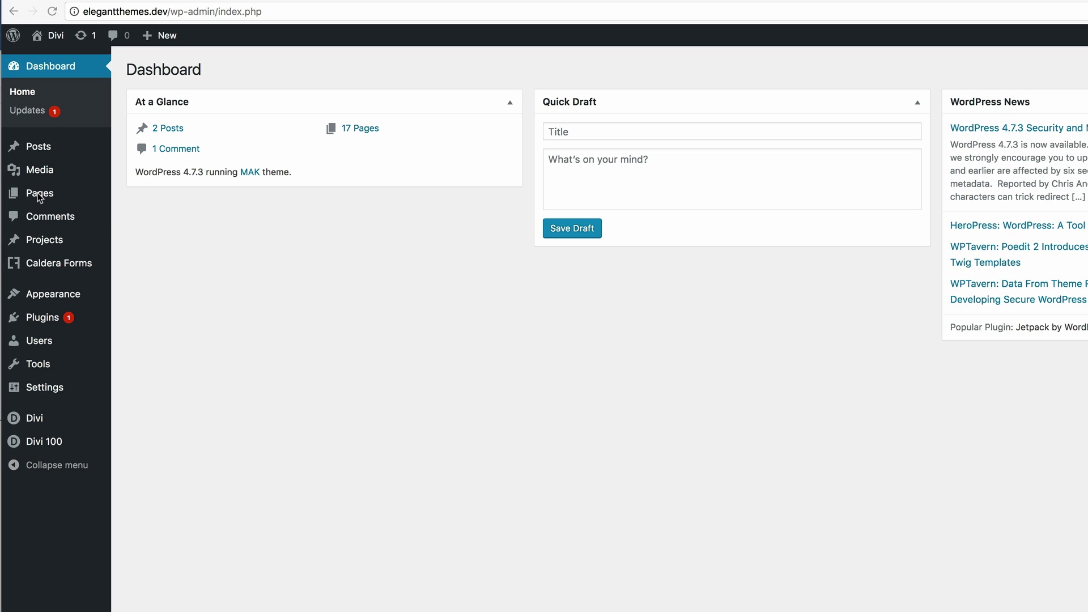
- Create a new page titled "pricing table" and enable the Divi Builder for it
{"action": "mouse_move", "coordinate": [37, 193]}
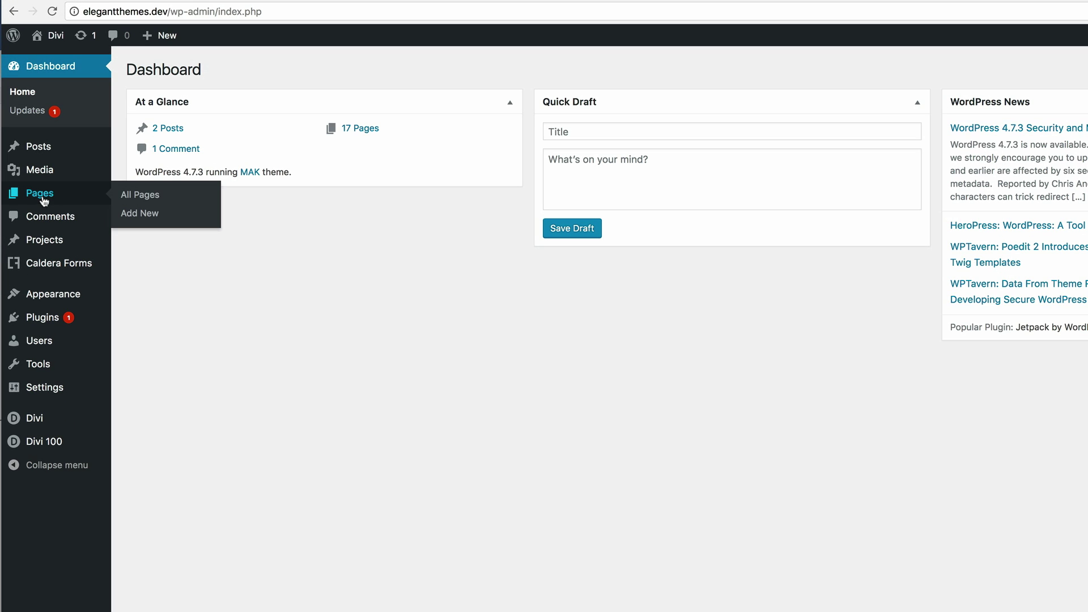
{"action": "left_click", "coordinate": [155, 218]}
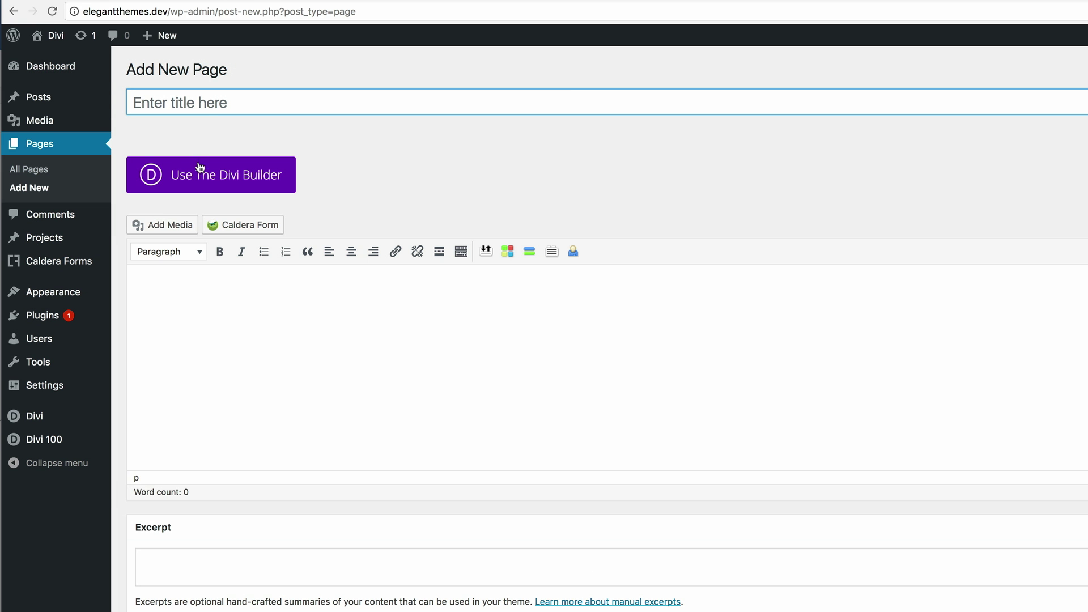
{"action": "left_click", "coordinate": [206, 104]}
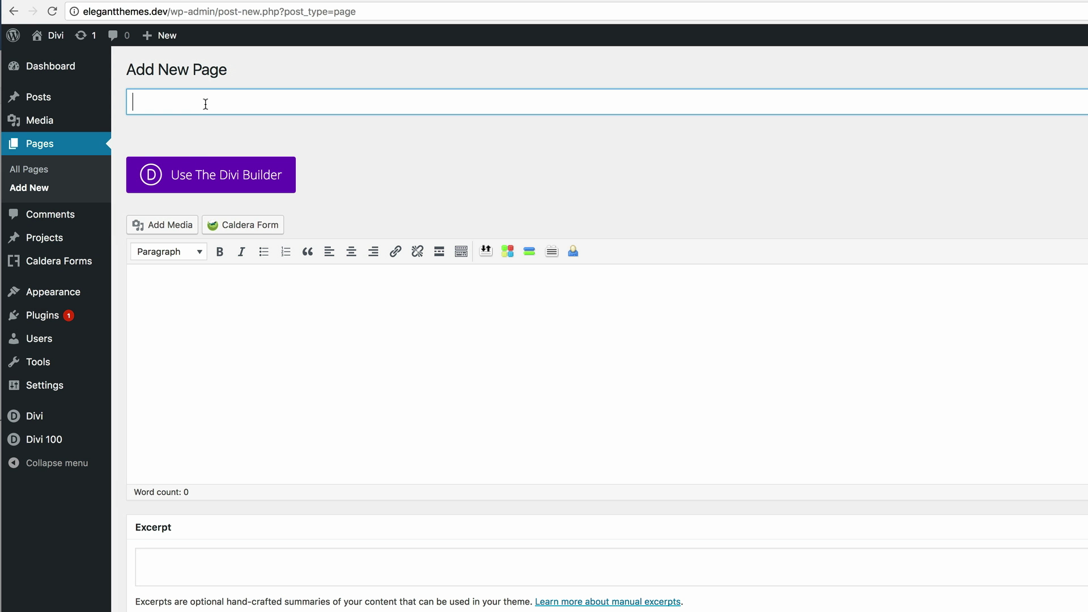
{"action": "type", "text": "pricing table"}
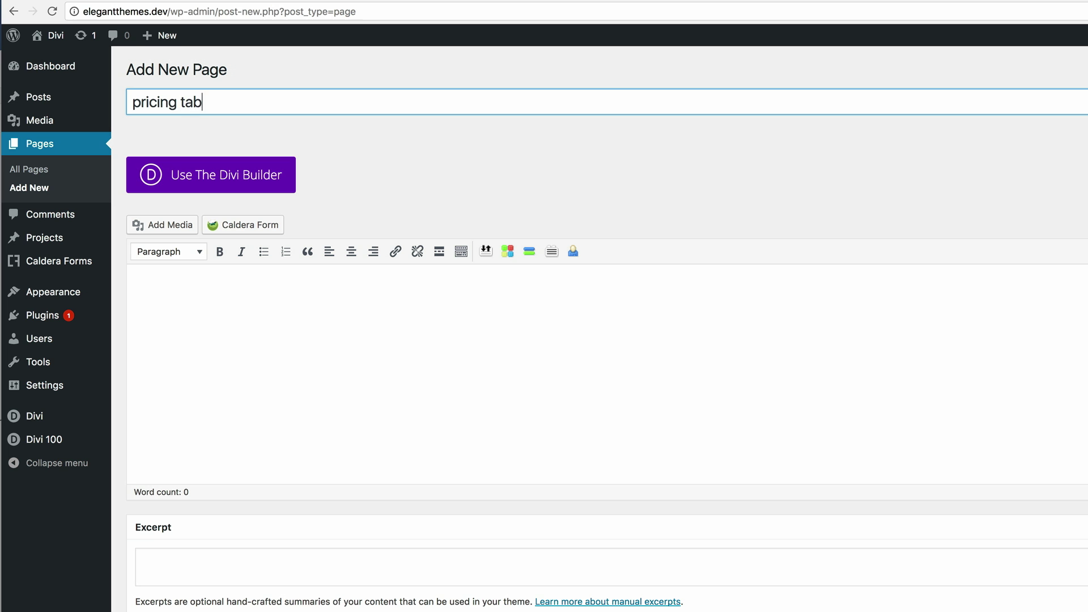
{"action": "left_click", "coordinate": [198, 180]}
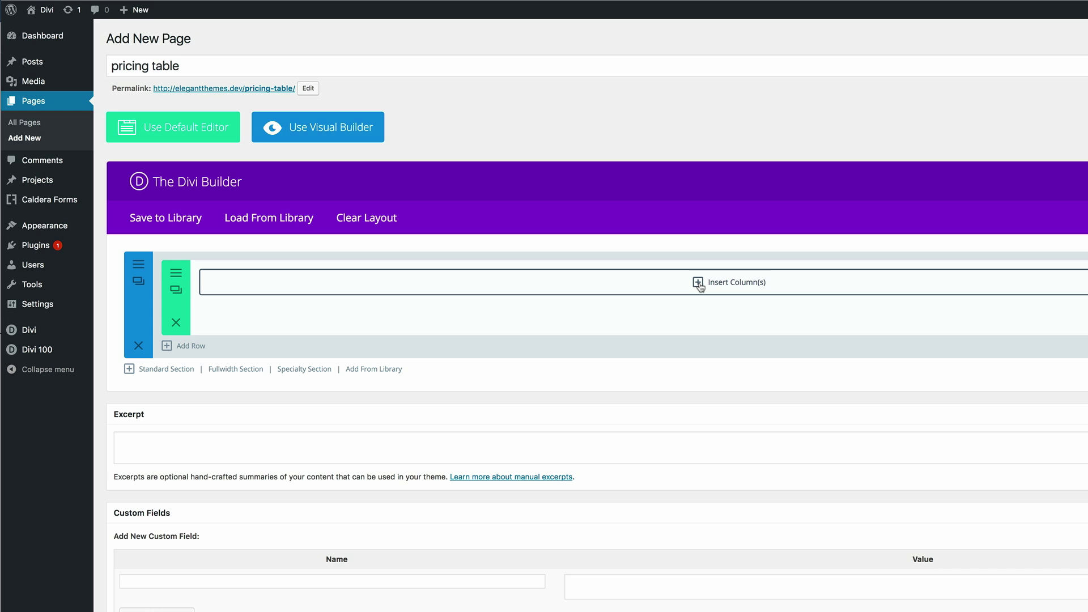
- Insert a single full-width column in the empty row and add a Pricing Tables module to it
{"action": "left_click", "coordinate": [752, 322]}
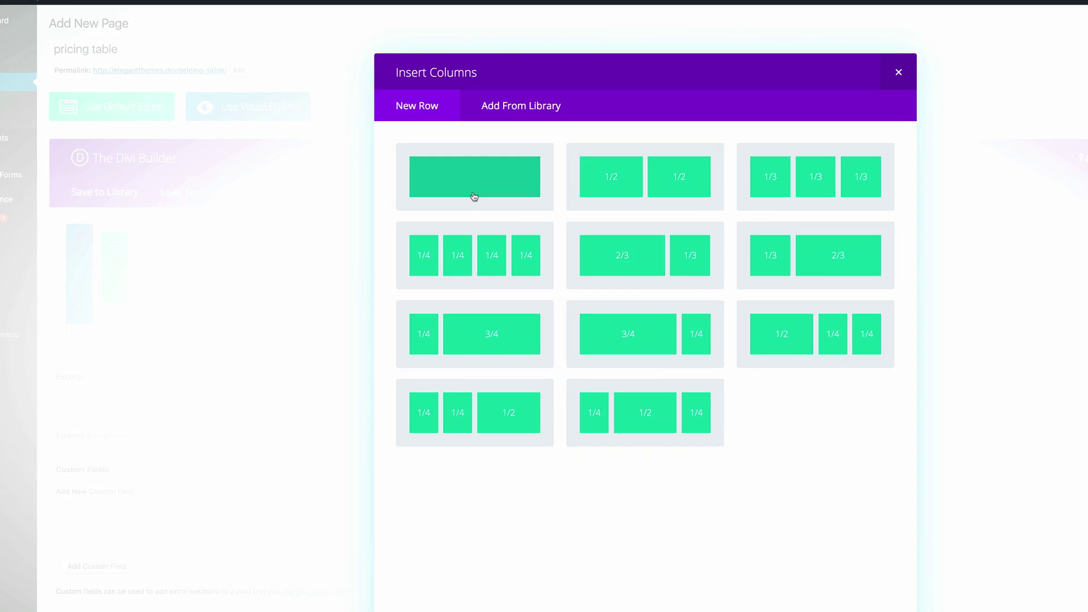
{"action": "left_click", "coordinate": [474, 196]}
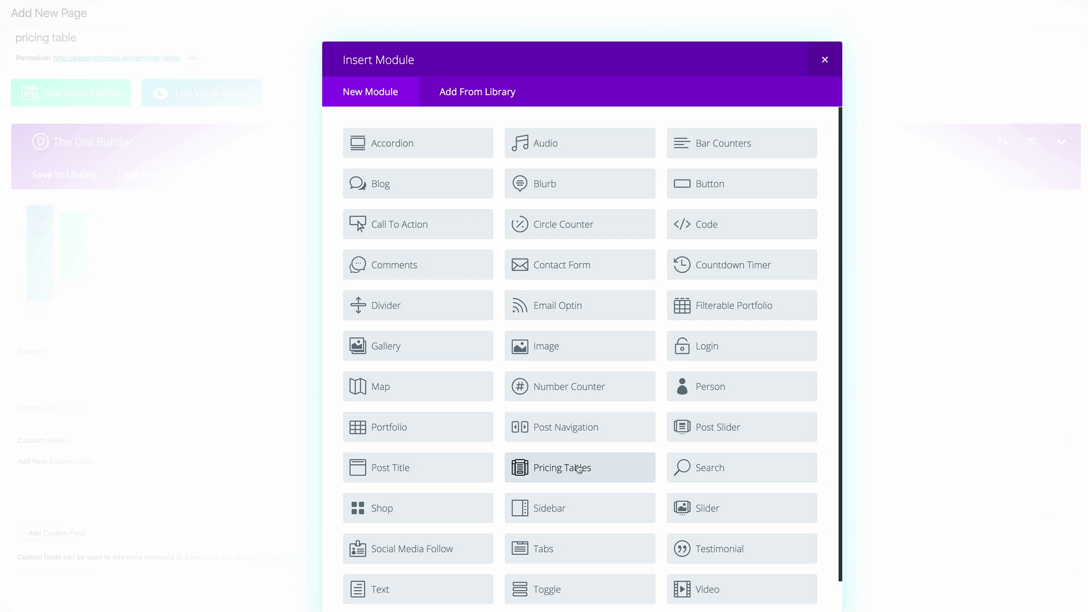
{"action": "left_click", "coordinate": [580, 470]}
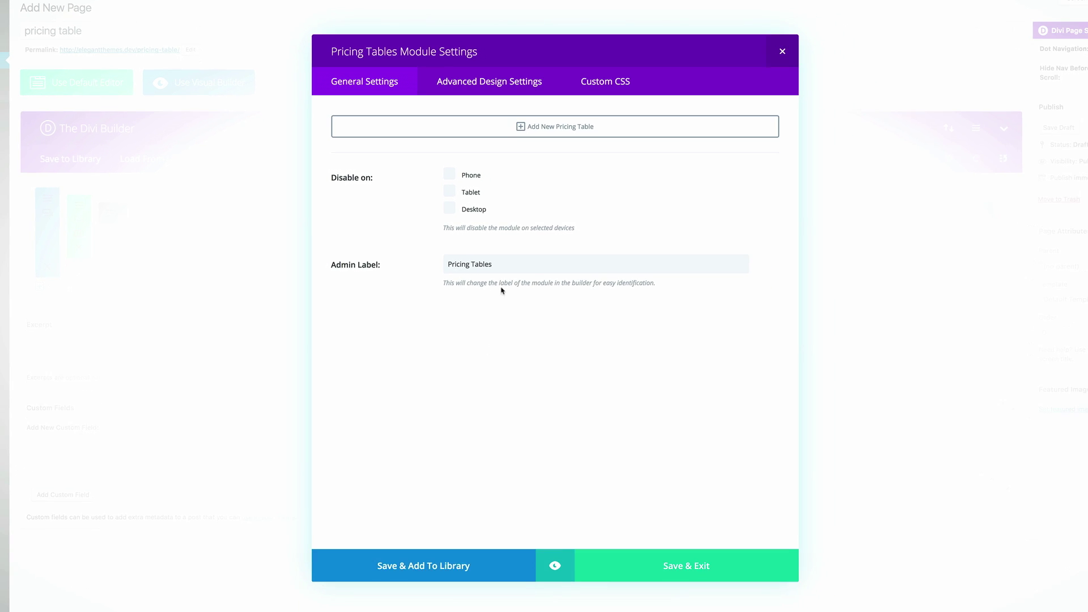
- Add a new pricing table titled "Basic" with currency $ and price 19
{"action": "left_click", "coordinate": [513, 123]}
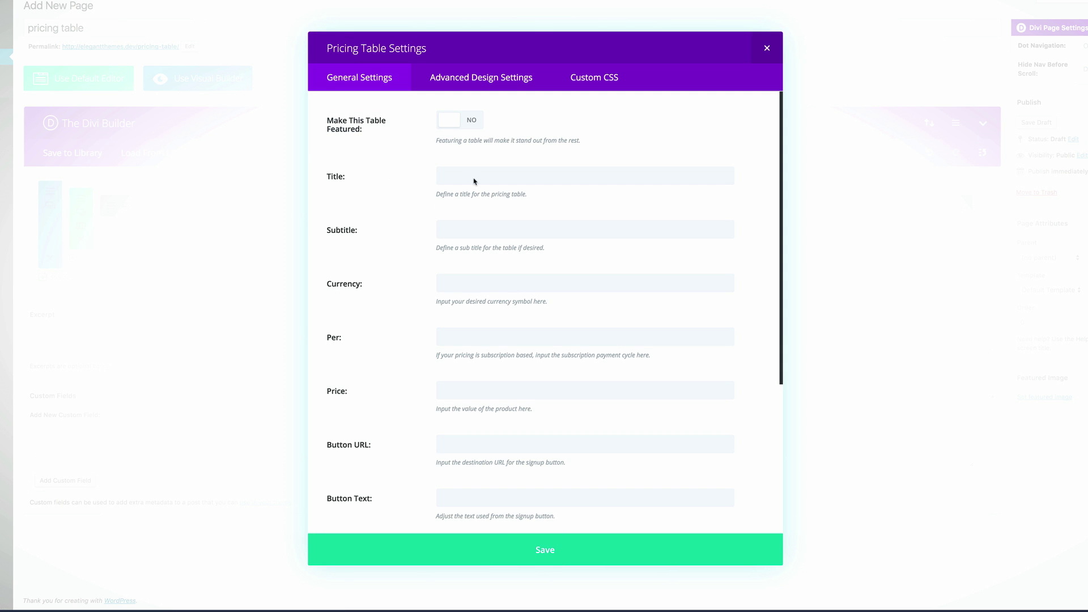
{"action": "left_click", "coordinate": [474, 180]}
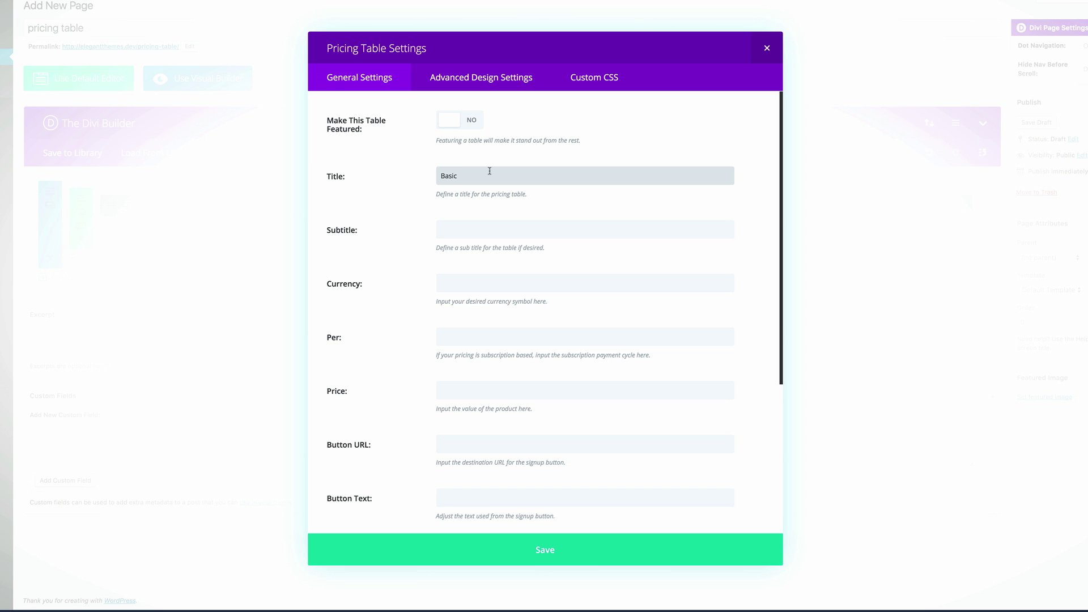
{"action": "left_click", "coordinate": [457, 282]}
{"action": "type", "text": "c"}
{"action": "key", "text": "BackSpace"}
{"action": "type", "text": "$"}
{"action": "scroll", "coordinate": [448, 299], "scroll_direction": "down", "scroll_amount": 2}
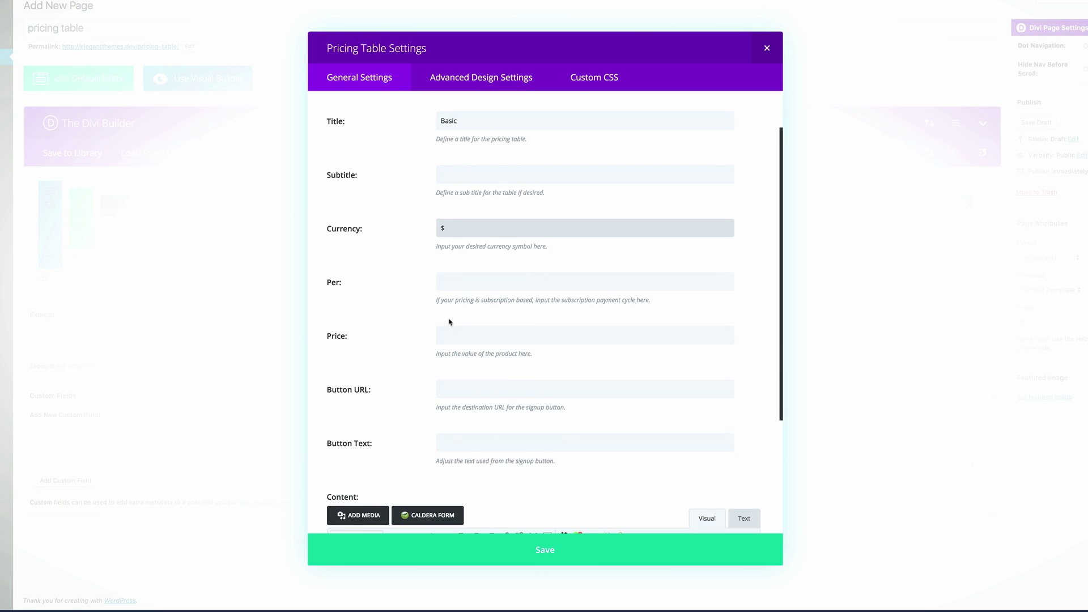
{"action": "scroll", "coordinate": [449, 323], "scroll_direction": "down", "scroll_amount": 1}
{"action": "left_click", "coordinate": [449, 321]}
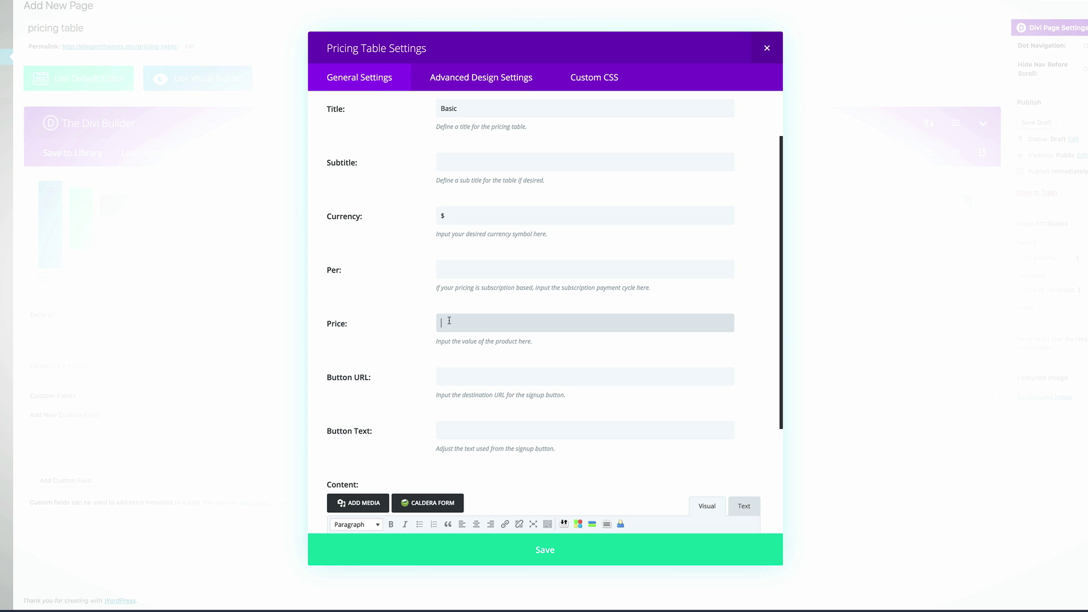
{"action": "scroll", "coordinate": [448, 317], "scroll_direction": "down", "scroll_amount": 1}
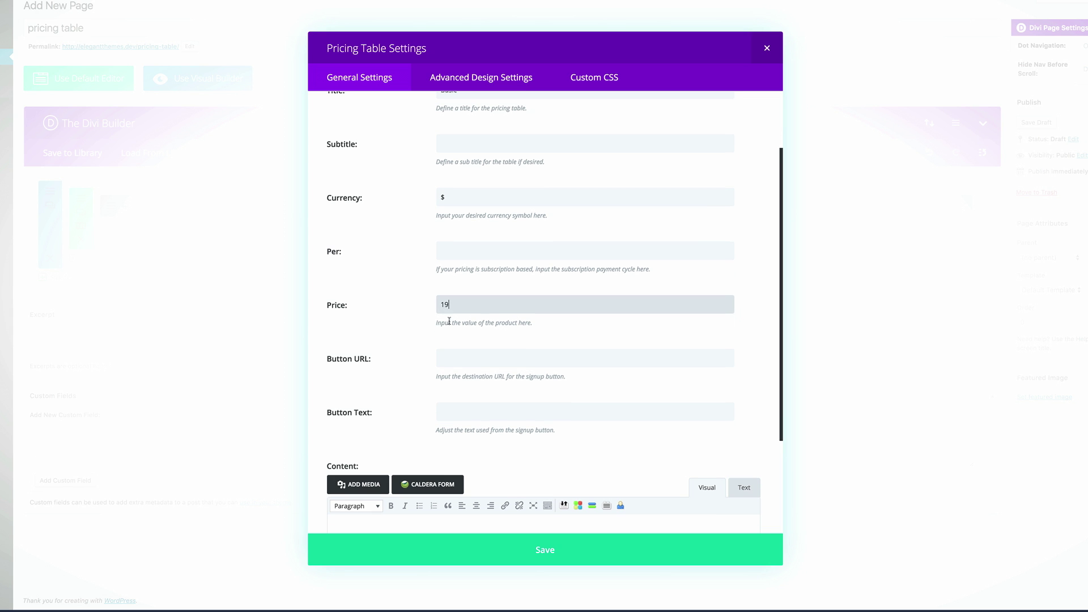
- Set the Basic table's button URL to # and its button text to SIGNUP
{"action": "left_click", "coordinate": [465, 361]}
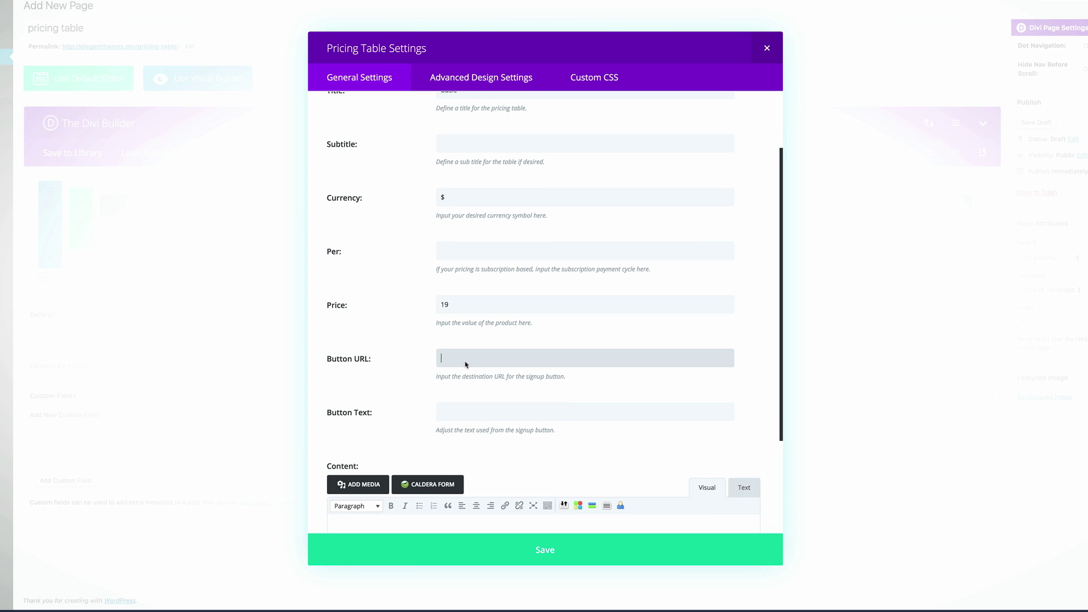
{"action": "type", "text": "#"}
{"action": "left_click", "coordinate": [468, 412]}
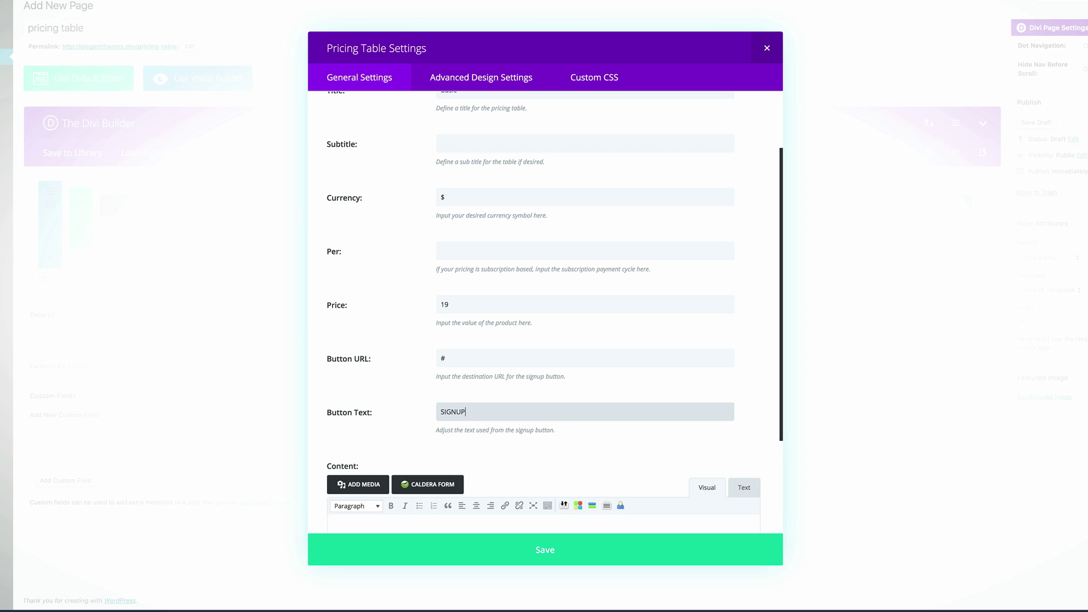
- Enter the Basic table's features on separate lines as 2 GB, 1 User, 1 Addon, 24 Hour Support and Updates, and save the table
{"action": "scroll", "coordinate": [433, 366], "scroll_direction": "down", "scroll_amount": 3}
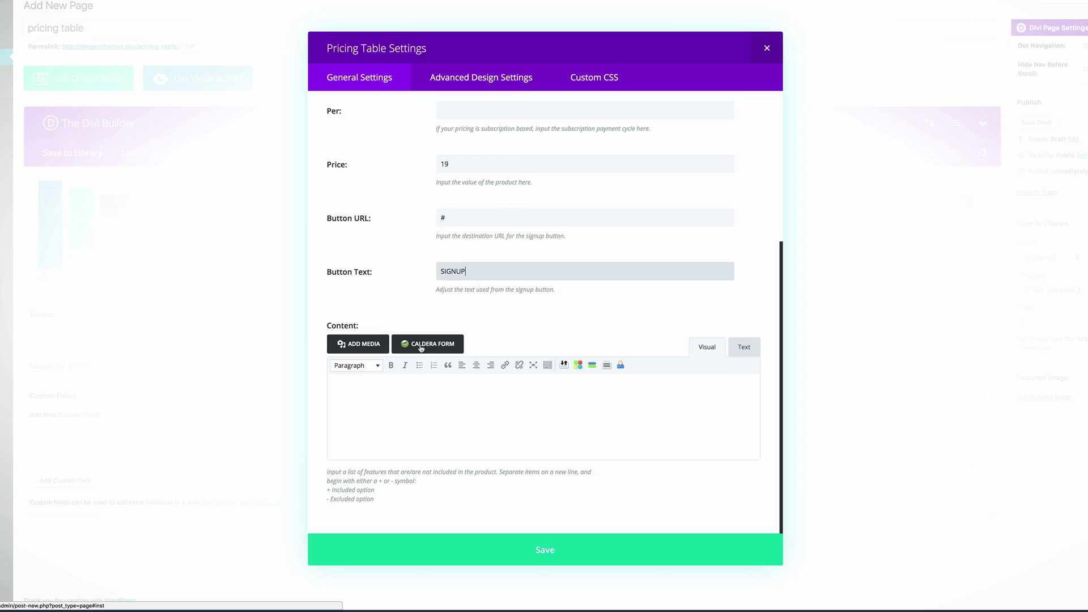
{"action": "left_click", "coordinate": [375, 382]}
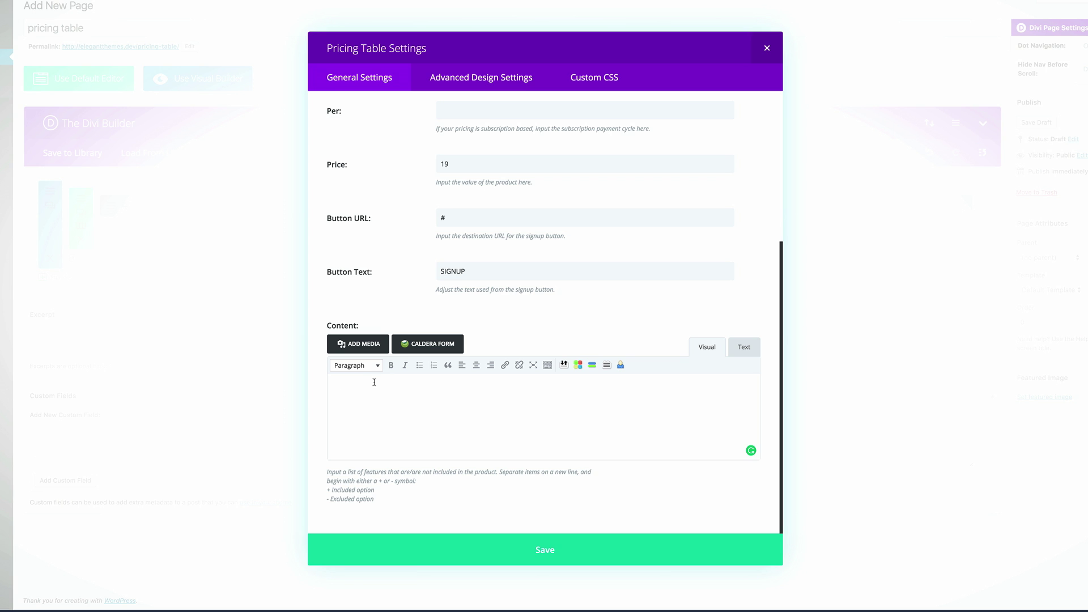
{"action": "type", "text": "2 GB 1 User 1 Addon 24 Hour Support Updates"}
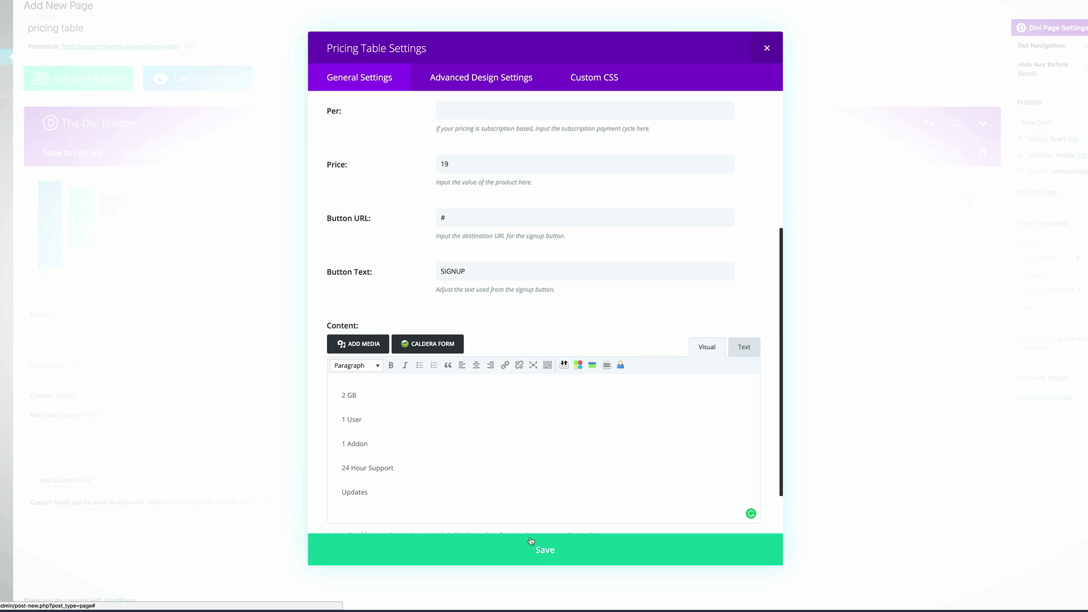
{"action": "left_click", "coordinate": [544, 555]}
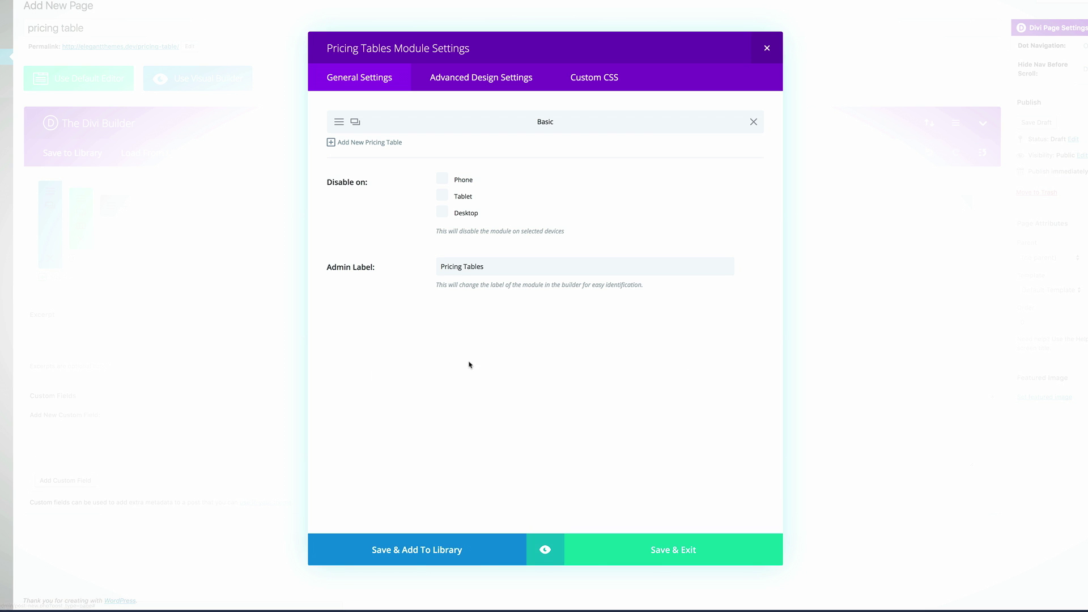
- Duplicate the Basic pricing table and make the copy a featured table
{"action": "left_click", "coordinate": [355, 122]}
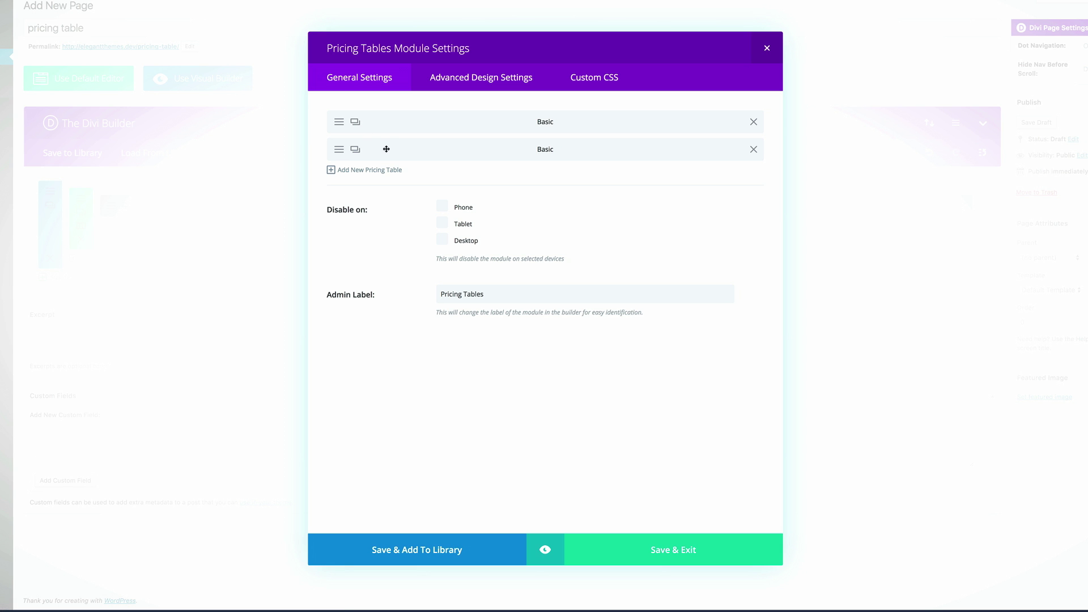
{"action": "left_click", "coordinate": [340, 151]}
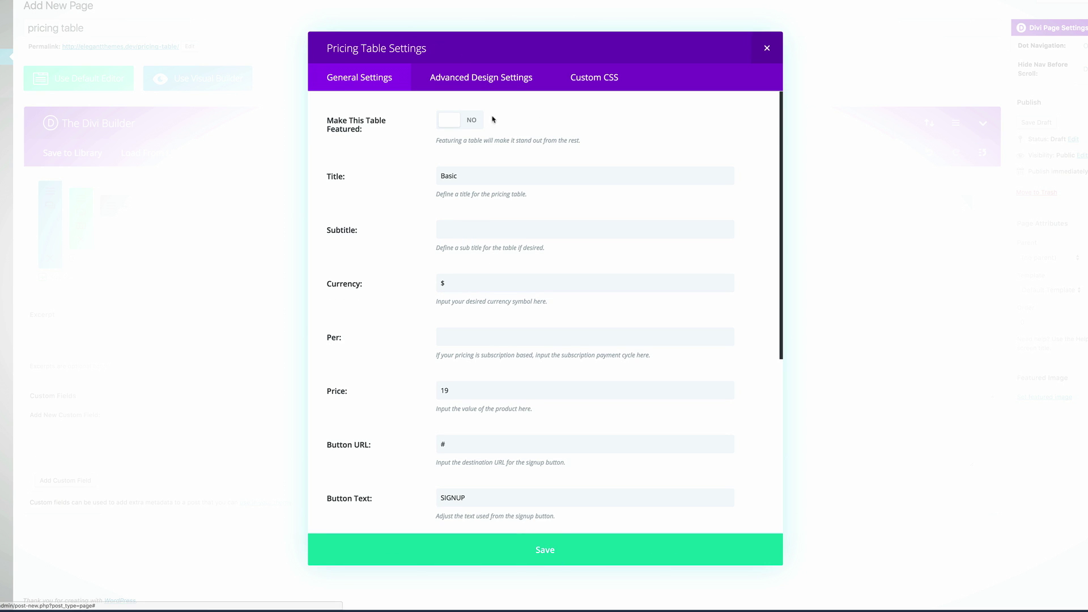
{"action": "left_click", "coordinate": [475, 122]}
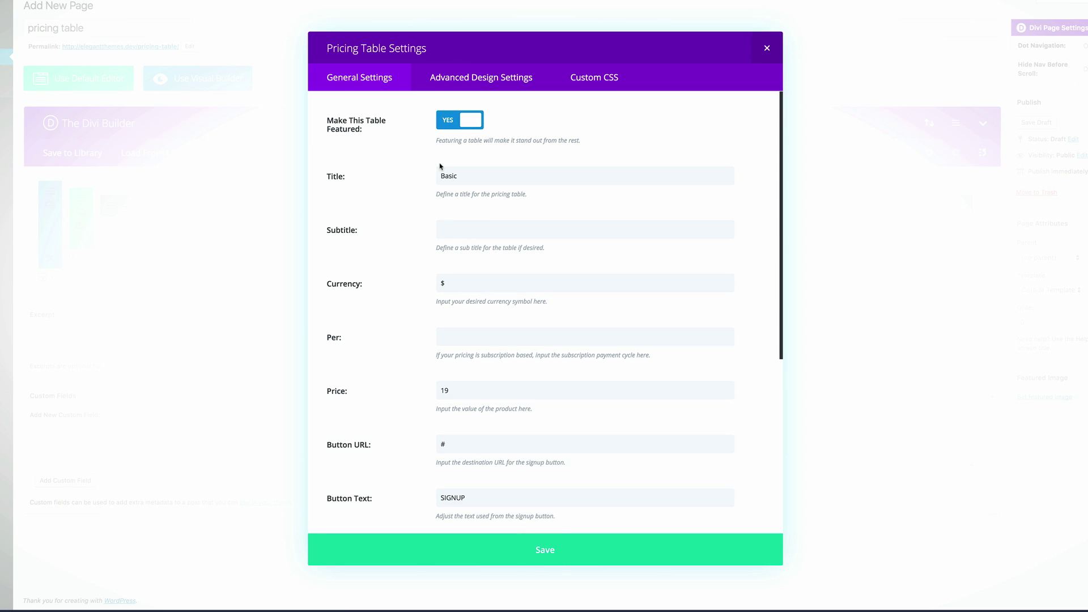
- Set the featured copy's title to Premium and its price to 49
{"action": "double_click", "coordinate": [462, 176]}
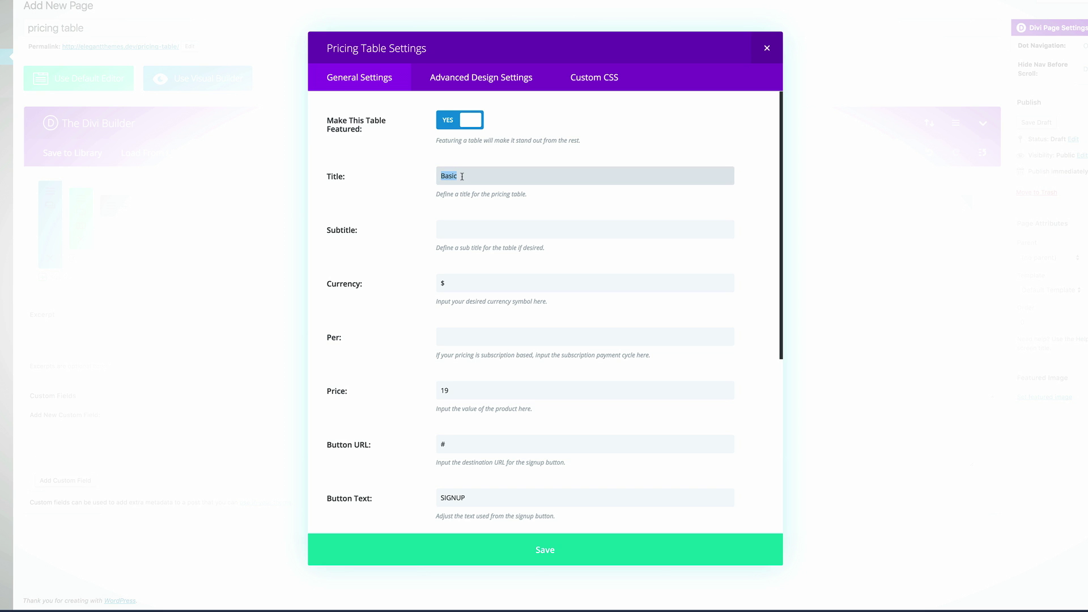
{"action": "type", "text": "Premium"}
{"action": "scroll", "coordinate": [430, 219], "scroll_direction": "down", "scroll_amount": 1}
{"action": "left_click_drag", "start_coordinate": [443, 331], "coordinate": [438, 331]}
{"action": "type", "text": "4"}
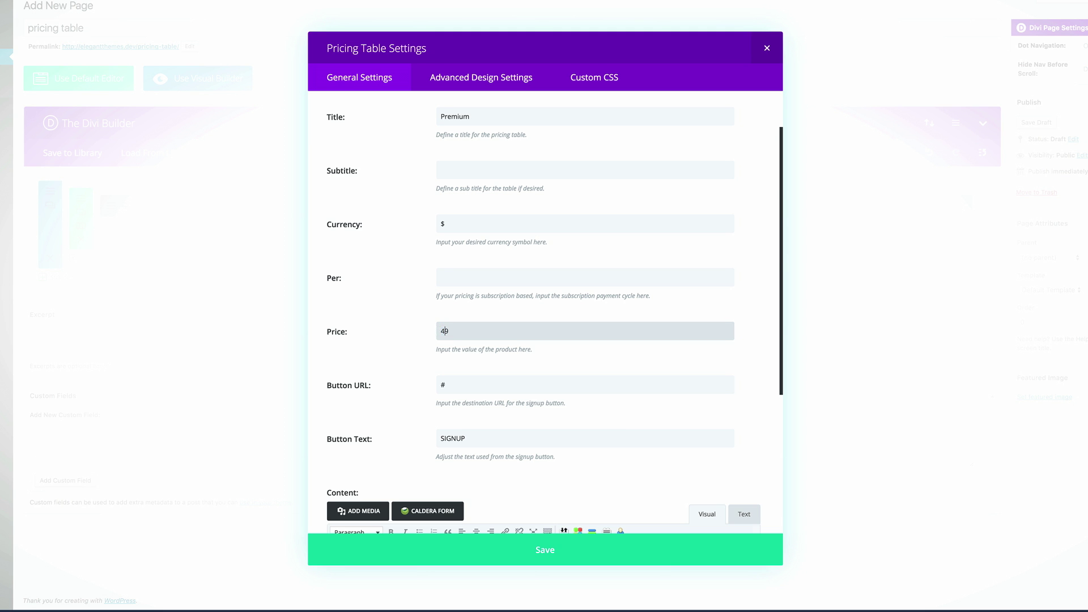
- Change the Premium table's content to 20 GB, 10 User and 5 Addon, and save the table
{"action": "scroll", "coordinate": [362, 346], "scroll_direction": "down", "scroll_amount": 4}
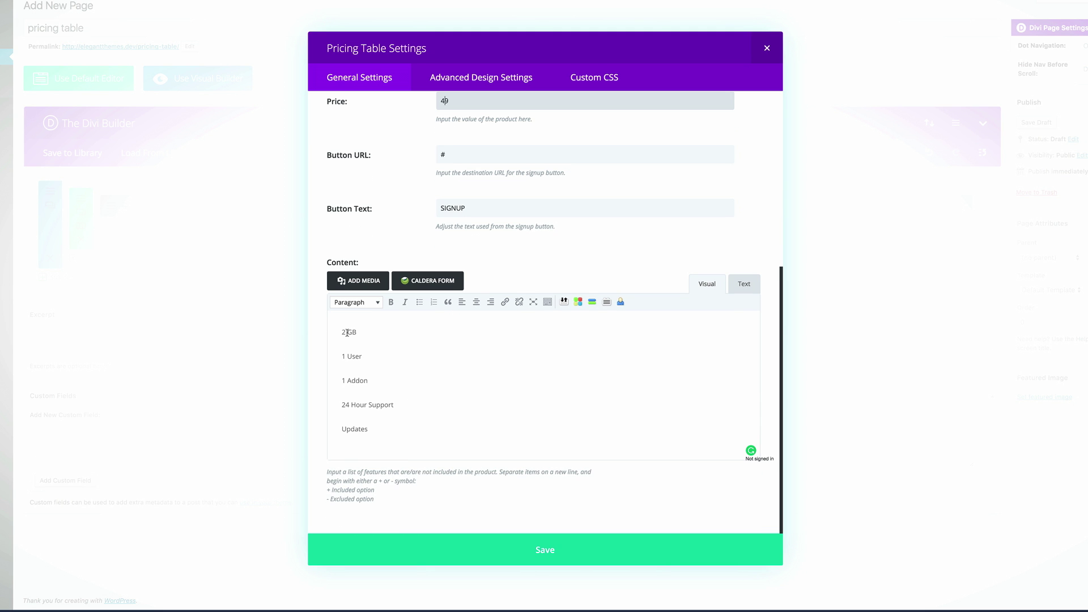
{"action": "left_click", "coordinate": [346, 333]}
{"action": "type", "text": "0"}
{"action": "left_click", "coordinate": [344, 357]}
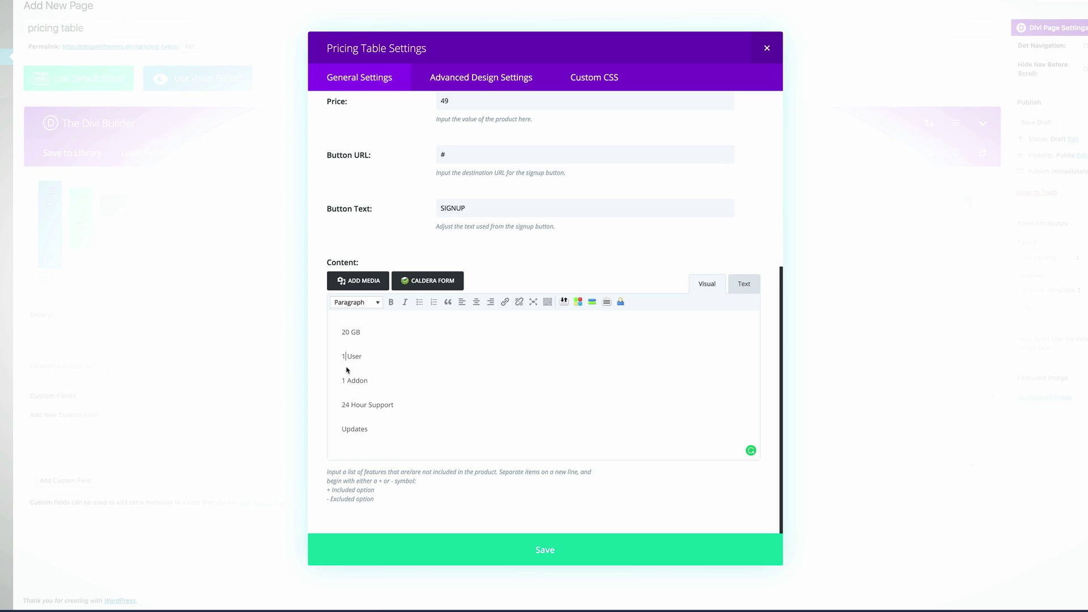
{"action": "type", "text": "0"}
{"action": "left_click_drag", "start_coordinate": [345, 383], "coordinate": [336, 383]}
{"action": "type", "text": "5"}
{"action": "left_click", "coordinate": [553, 553]}
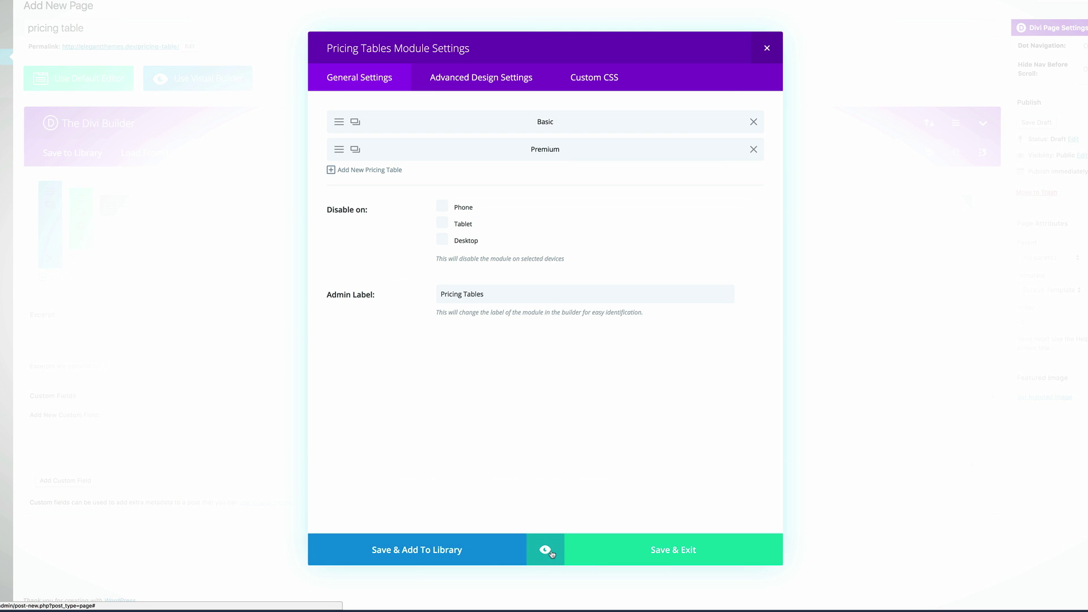
- Duplicate the Premium pricing table and set the copy's title to Professional and its price to 99
{"action": "left_click", "coordinate": [355, 151]}
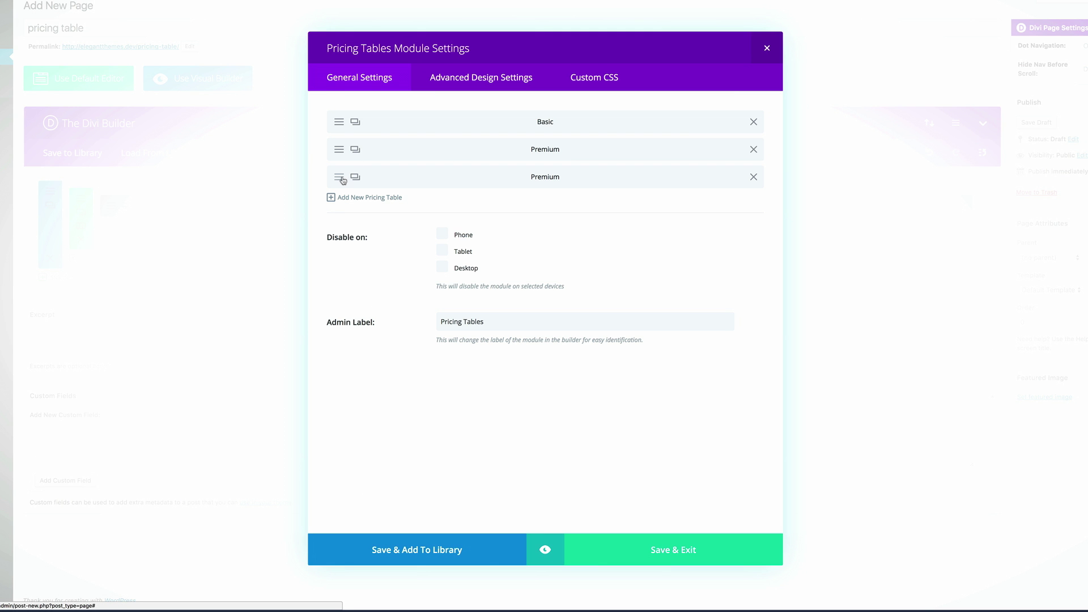
{"action": "left_click", "coordinate": [340, 181]}
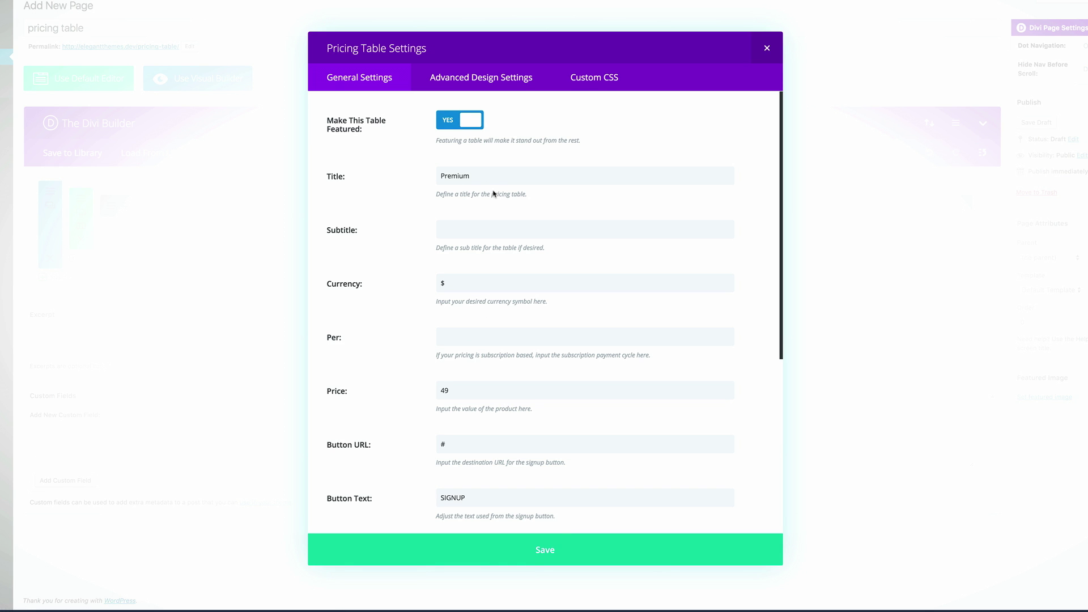
{"action": "double_click", "coordinate": [482, 175]}
{"action": "type", "text": "Professional"}
{"action": "scroll", "coordinate": [581, 222], "scroll_direction": "down", "scroll_amount": 1}
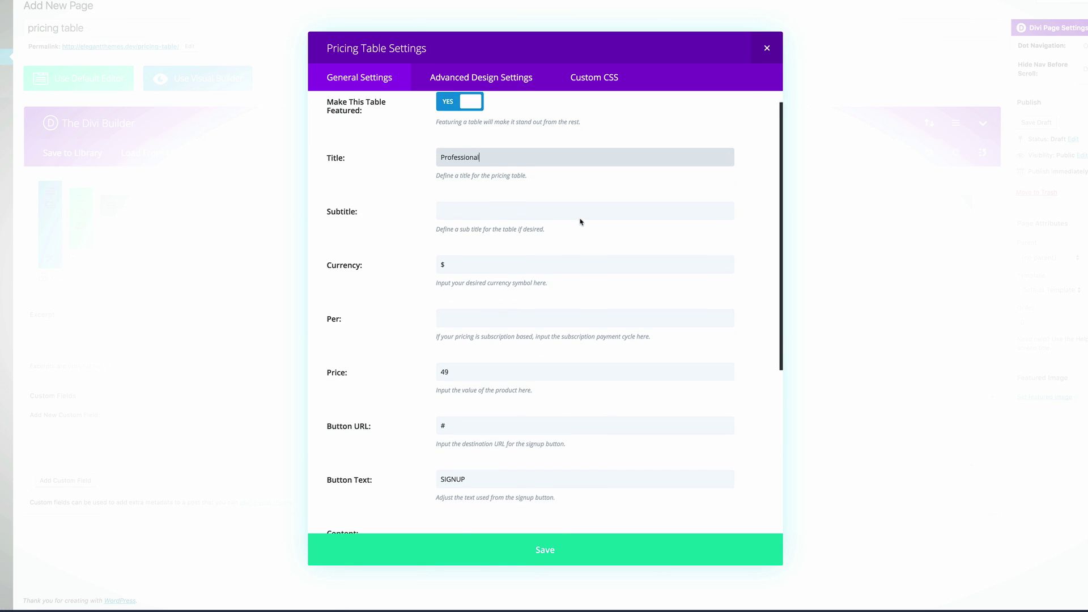
{"action": "scroll", "coordinate": [581, 222], "scroll_direction": "down", "scroll_amount": 2}
{"action": "double_click", "coordinate": [445, 322]}
{"action": "type", "text": "99"}
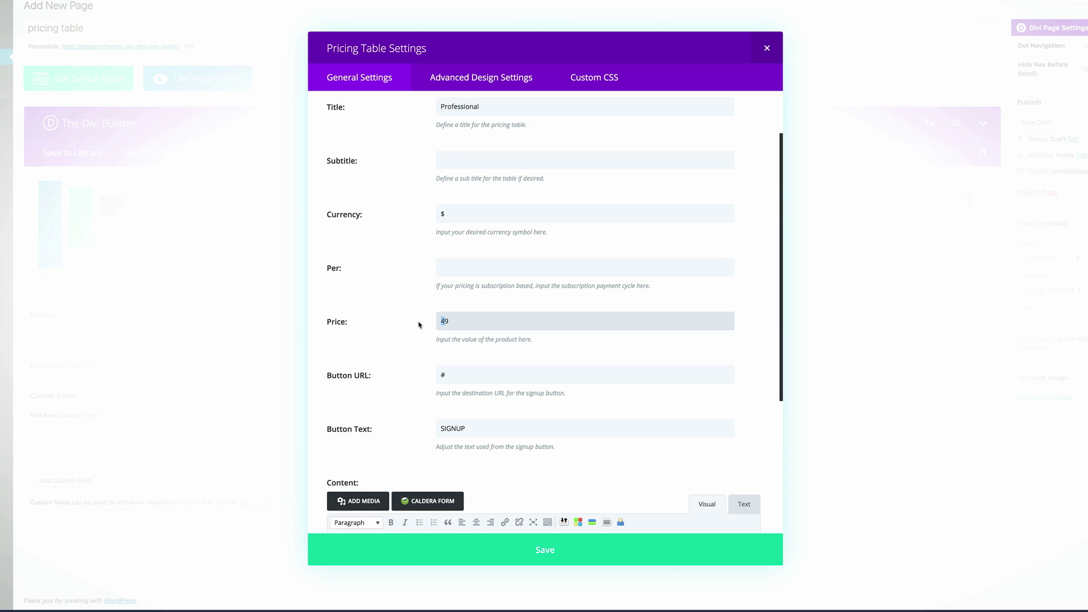
- Change the Professional table's content to 100 GB, Unlimited User and All Addon, and save both the table and the Pricing Tables module
{"action": "scroll", "coordinate": [502, 311], "scroll_direction": "down", "scroll_amount": 10}
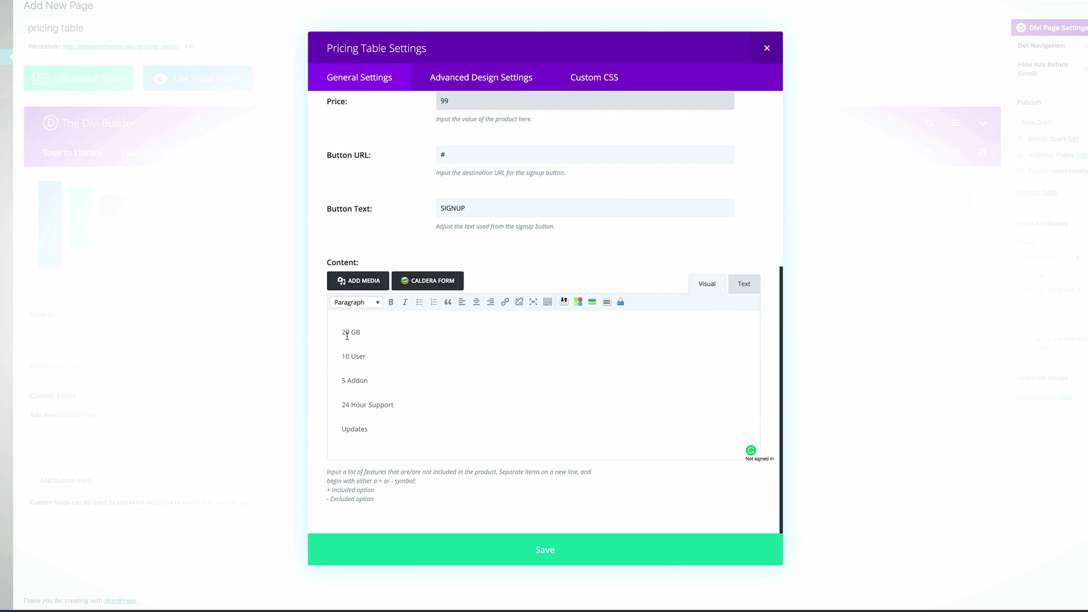
{"action": "double_click", "coordinate": [338, 335]}
{"action": "type", "text": "100"}
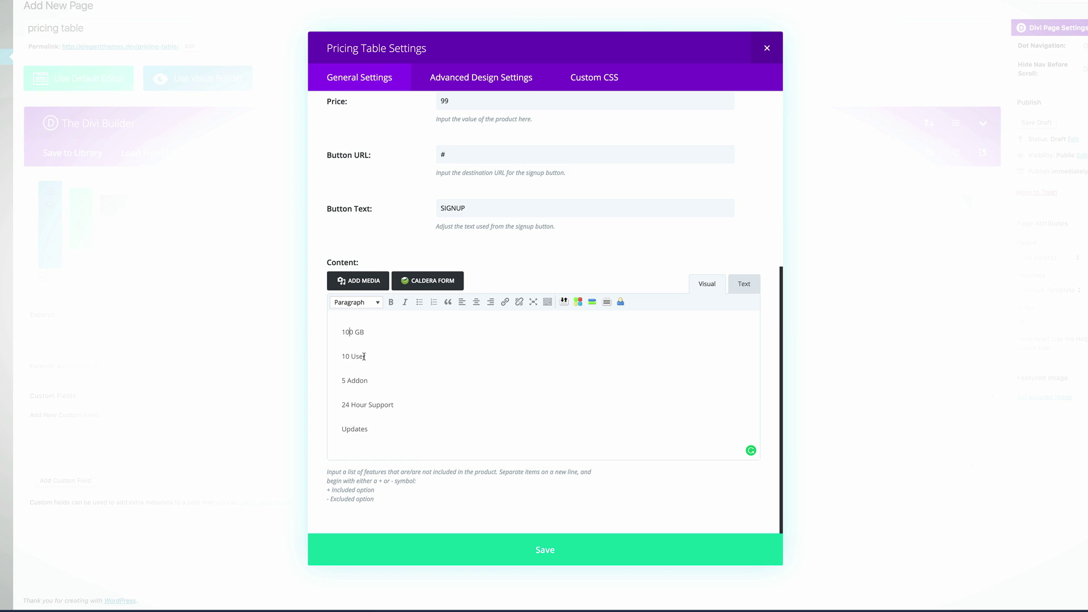
{"action": "left_click_drag", "start_coordinate": [351, 360], "coordinate": [340, 360]}
{"action": "type", "text": "Unlimited"}
{"action": "left_click_drag", "start_coordinate": [345, 385], "coordinate": [342, 385]}
{"action": "type", "text": "All"}
{"action": "left_click", "coordinate": [551, 554]}
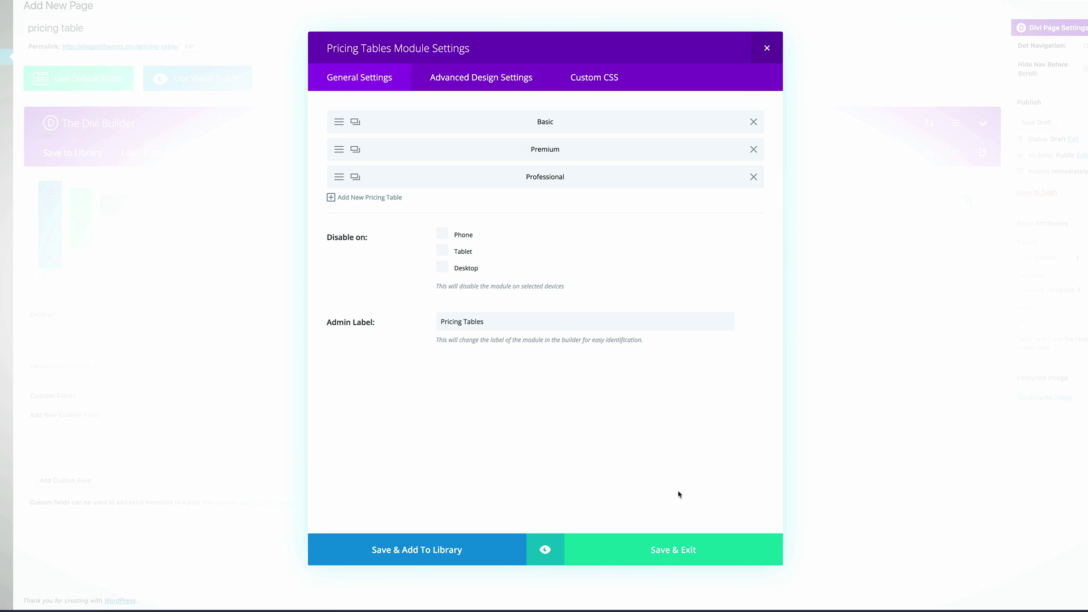
{"action": "left_click", "coordinate": [692, 554]}
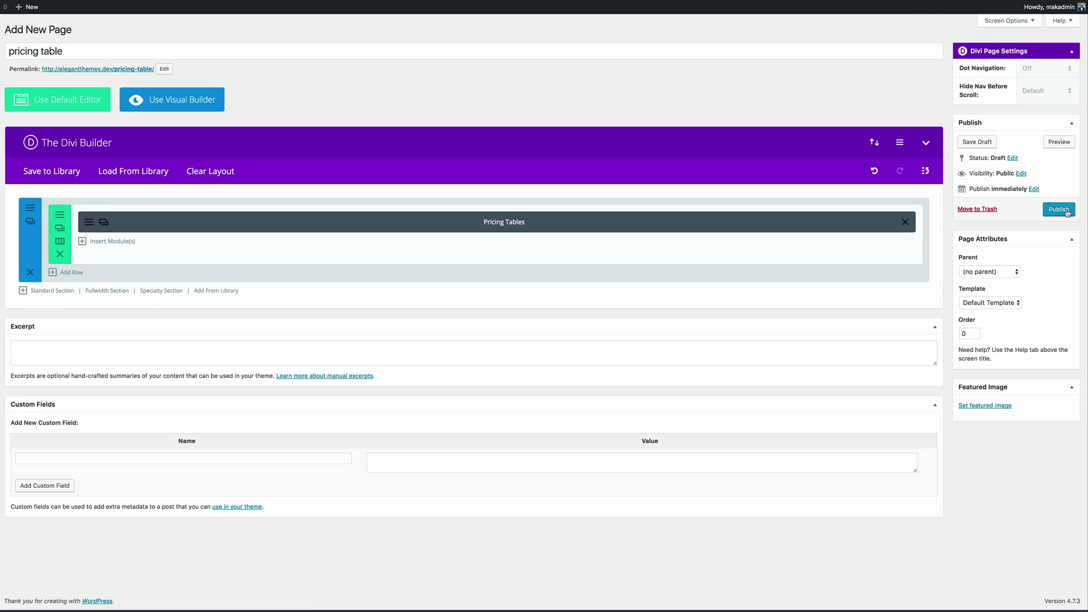
- Publish the pricing table page and open the published page in a new browser tab
{"action": "left_click", "coordinate": [1059, 210]}
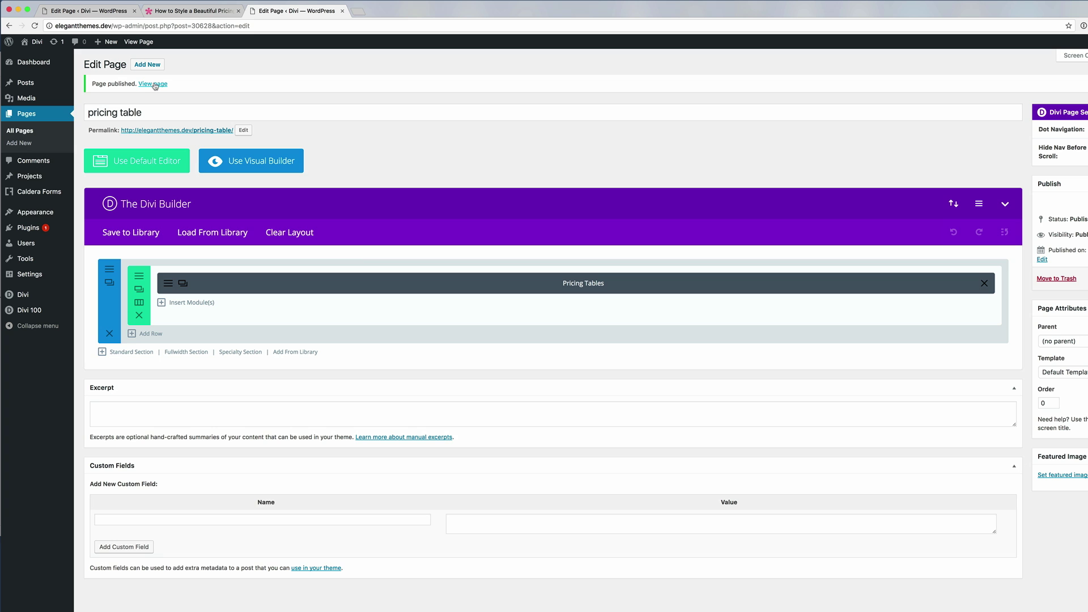
{"action": "left_click", "coordinate": [153, 84], "text": "super"}
{"action": "left_click", "coordinate": [407, 12]}
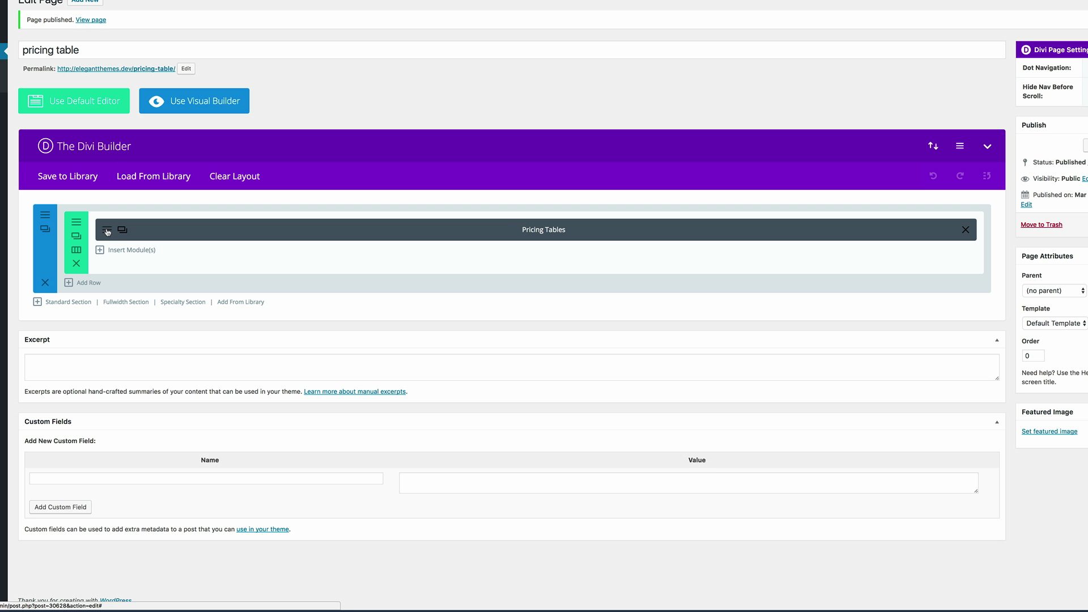
- Turn off the featured option for the Professional pricing table and save the table
{"action": "left_click", "coordinate": [107, 232]}
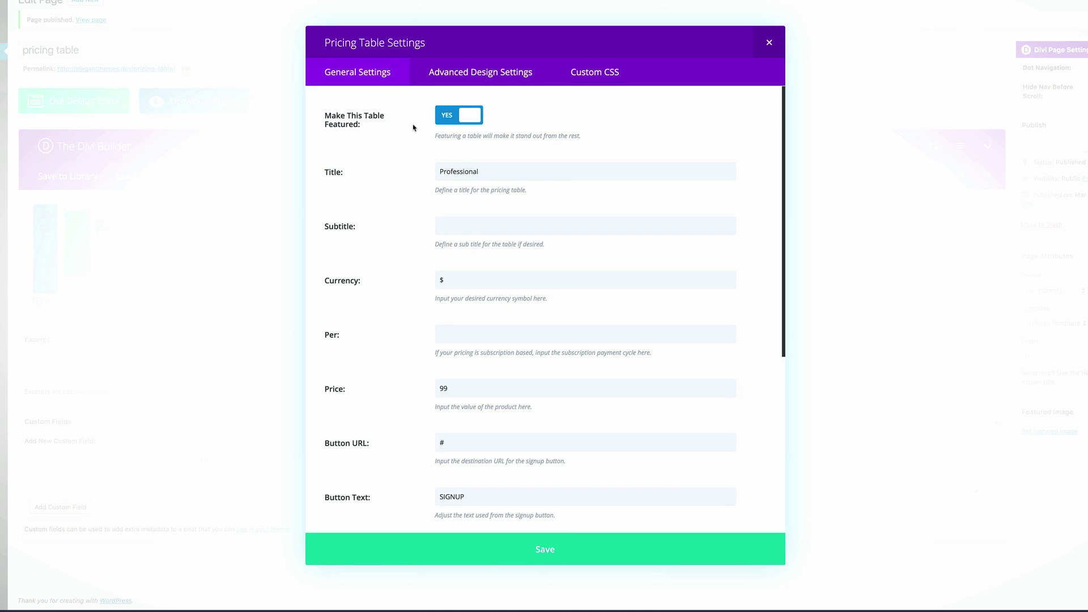
{"action": "left_click", "coordinate": [438, 120]}
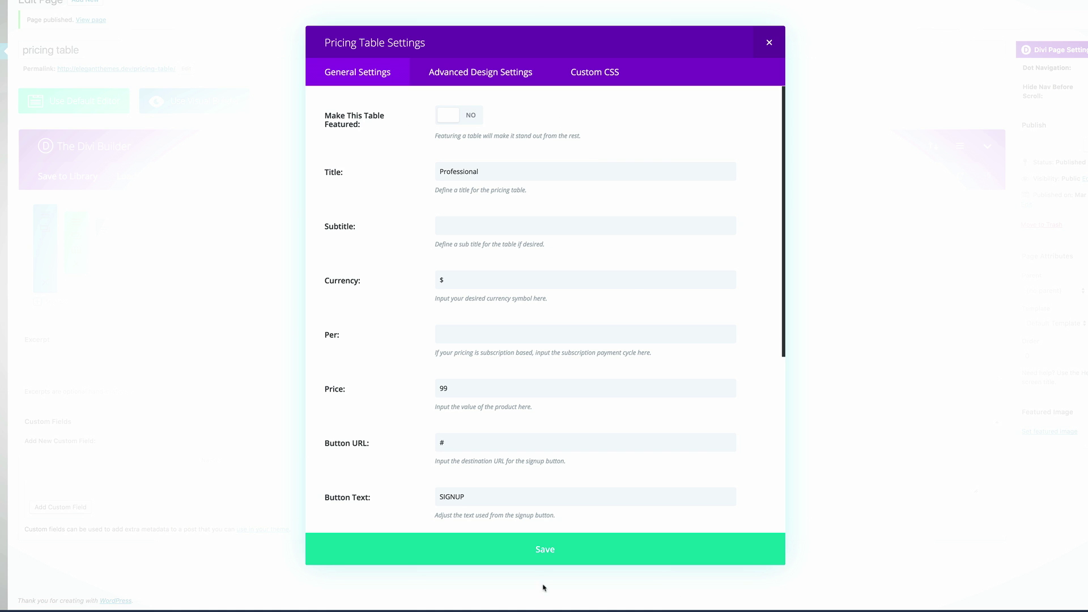
{"action": "left_click", "coordinate": [546, 553]}
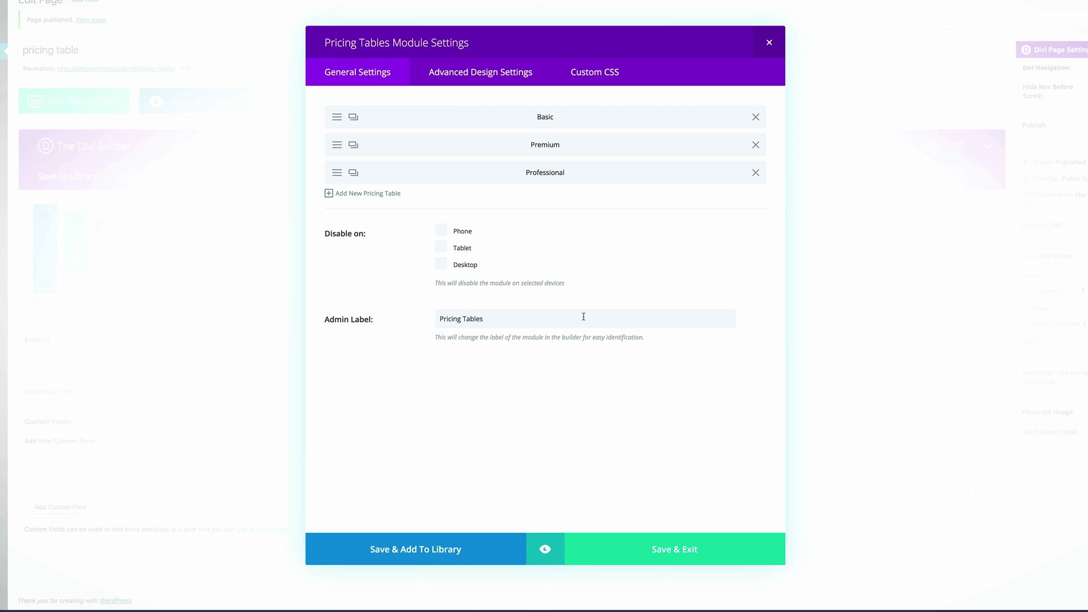
- Enable custom button styles for the Professional table, set its button text size to 14, and save the table
{"action": "left_click", "coordinate": [338, 177]}
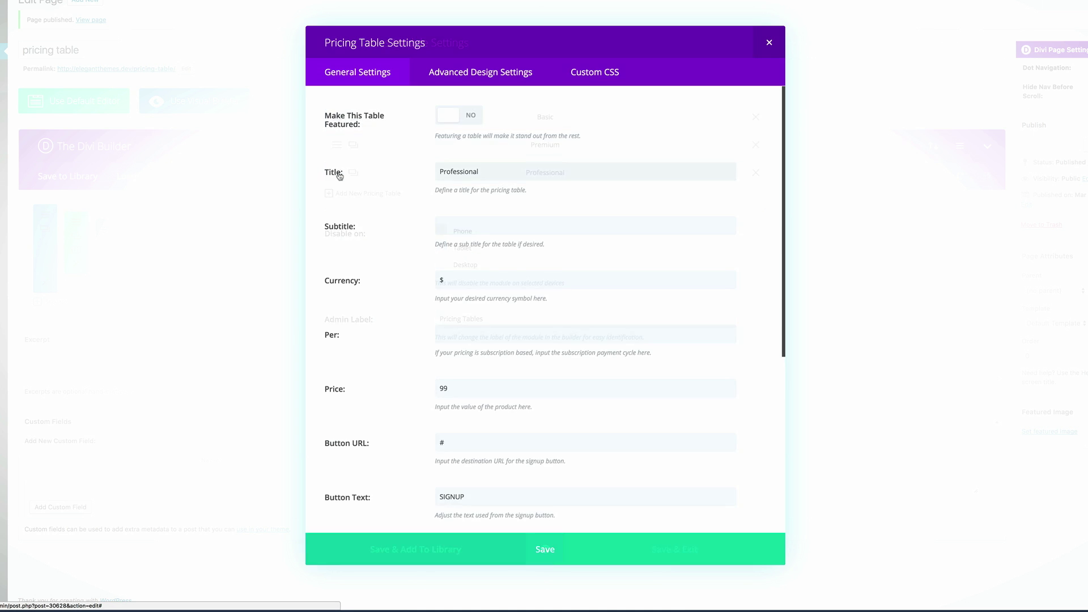
{"action": "left_click", "coordinate": [502, 76]}
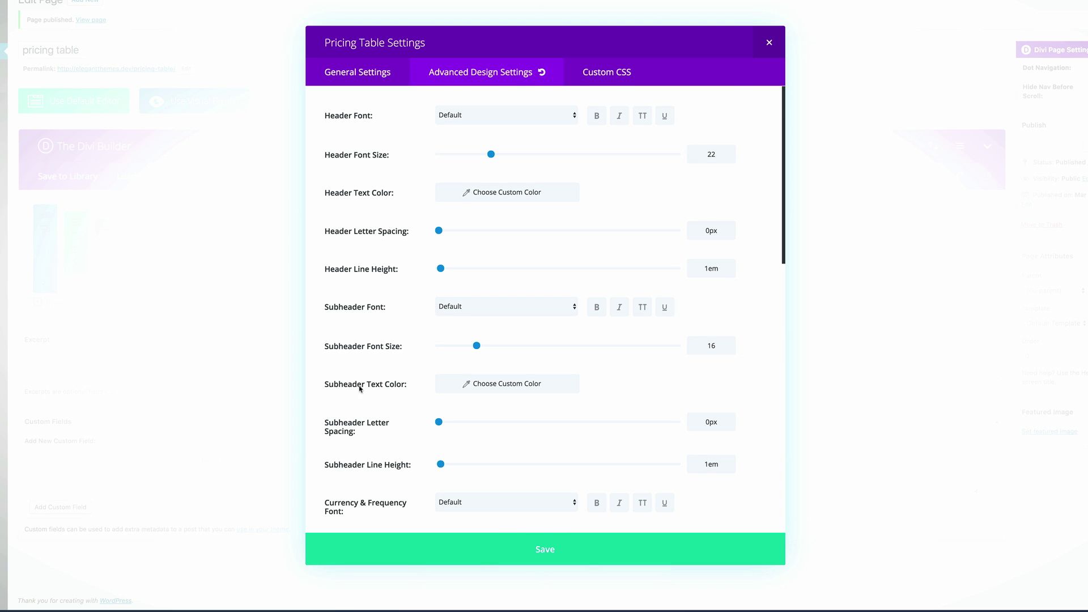
{"action": "scroll", "coordinate": [343, 432], "scroll_direction": "down", "scroll_amount": 10}
{"action": "scroll", "coordinate": [342, 432], "scroll_direction": "down", "scroll_amount": 5}
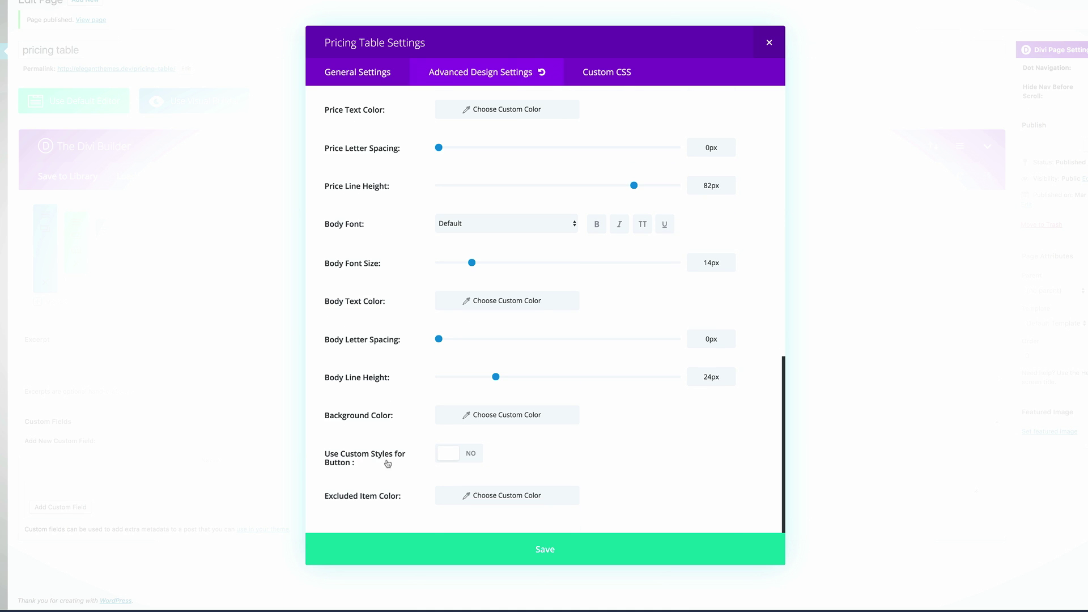
{"action": "left_click", "coordinate": [474, 455]}
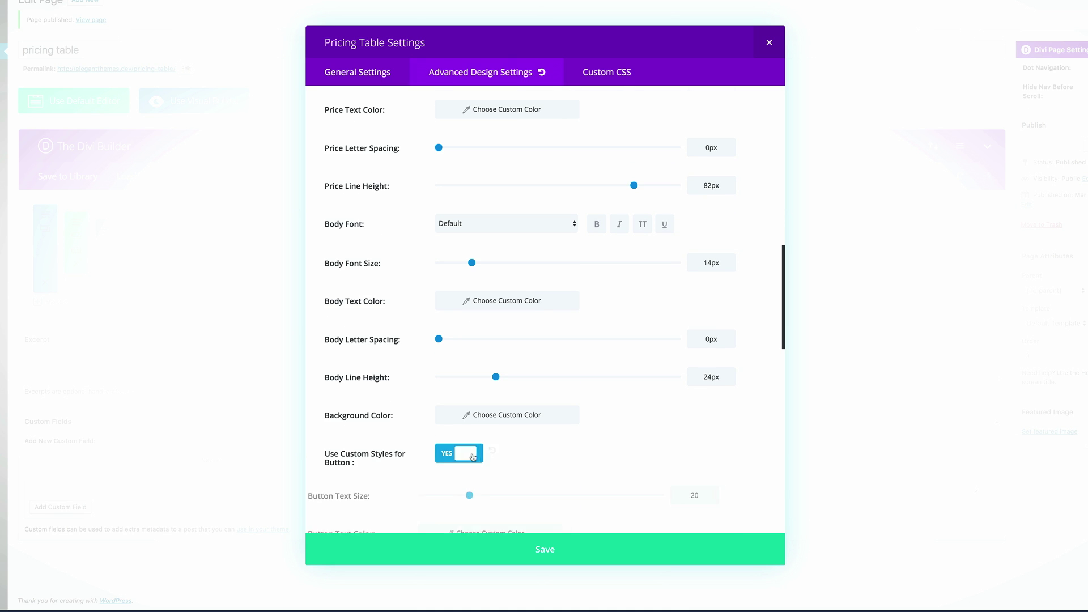
{"action": "scroll", "coordinate": [487, 454], "scroll_direction": "down", "scroll_amount": 4}
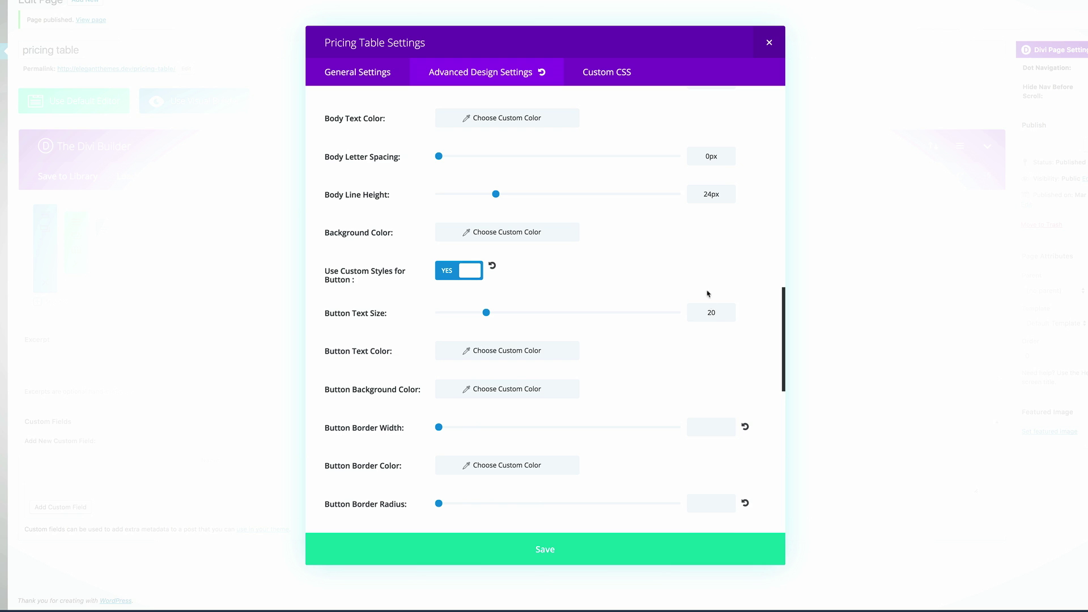
{"action": "double_click", "coordinate": [718, 315]}
{"action": "type", "text": "14"}
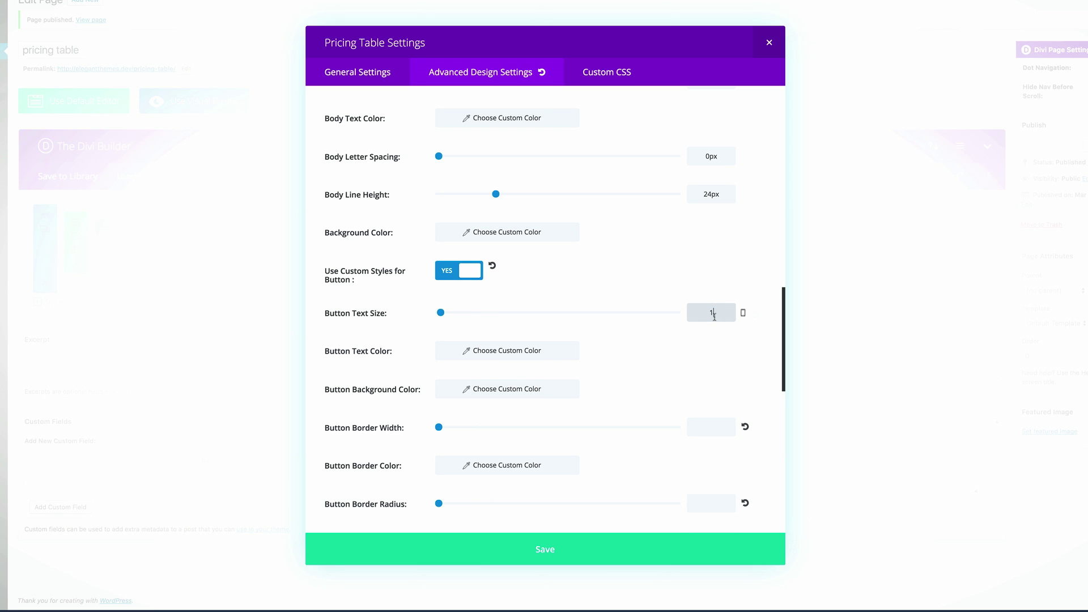
{"action": "left_click", "coordinate": [545, 549]}
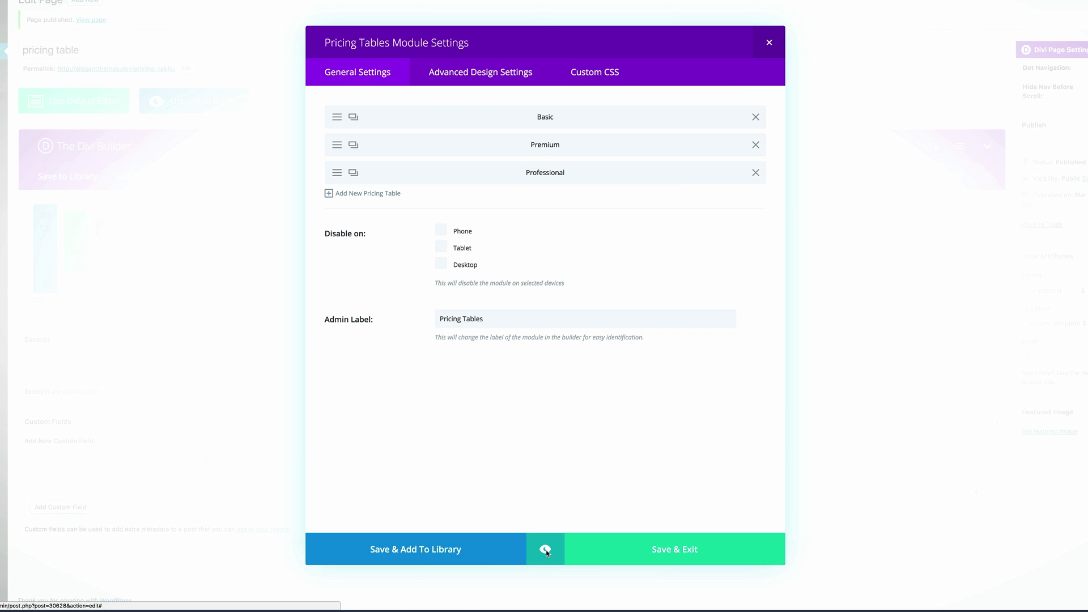
- Enable custom button styles for the Basic table, set its button text size to 14, and save the table
{"action": "left_click", "coordinate": [338, 119]}
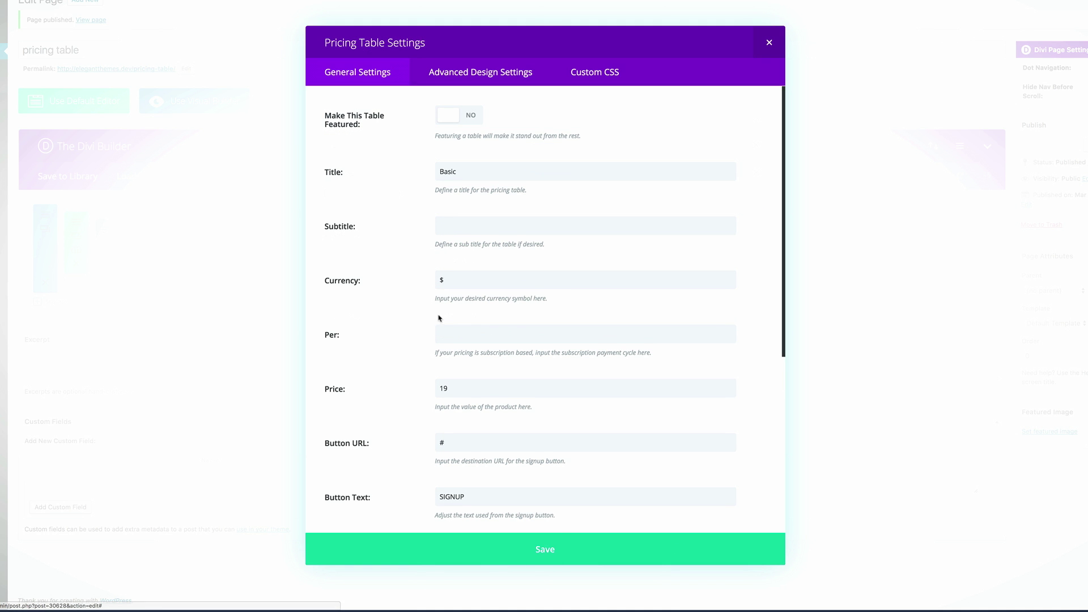
{"action": "left_click", "coordinate": [484, 72]}
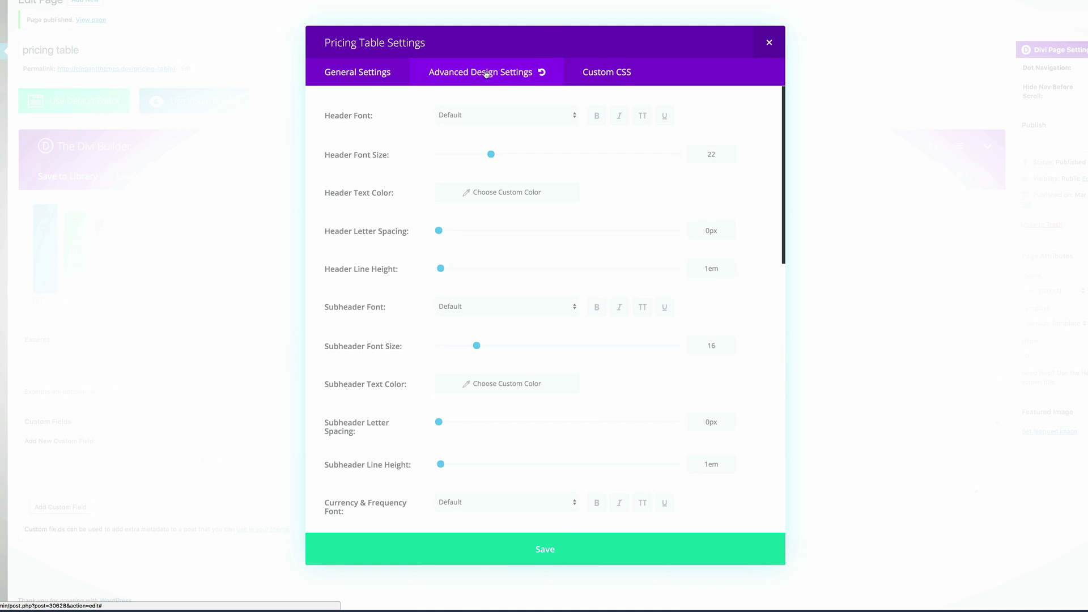
{"action": "scroll", "coordinate": [367, 296], "scroll_direction": "down", "scroll_amount": 12}
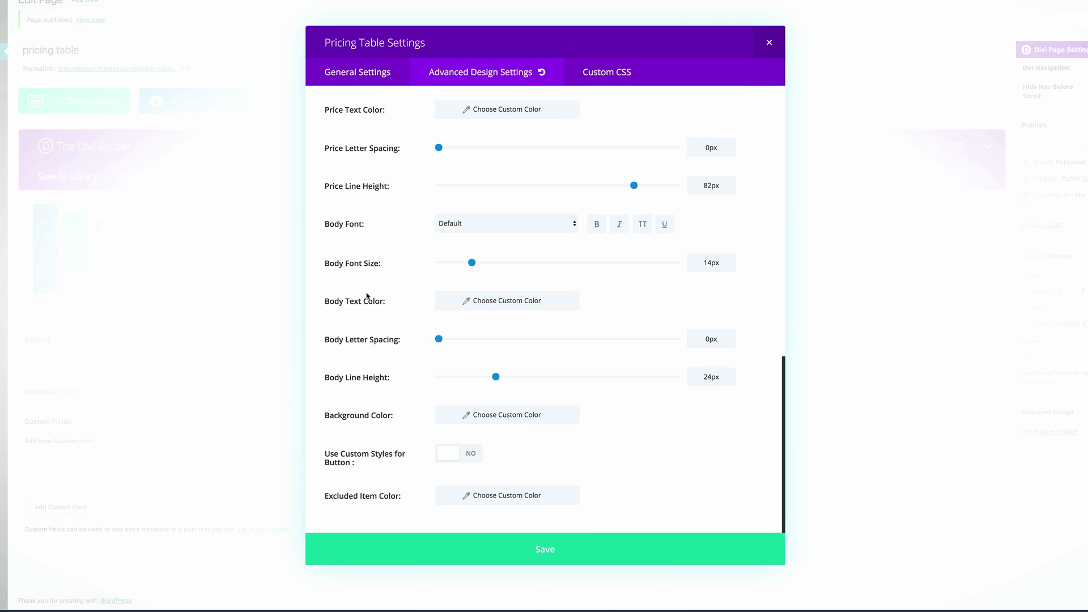
{"action": "left_click", "coordinate": [474, 453]}
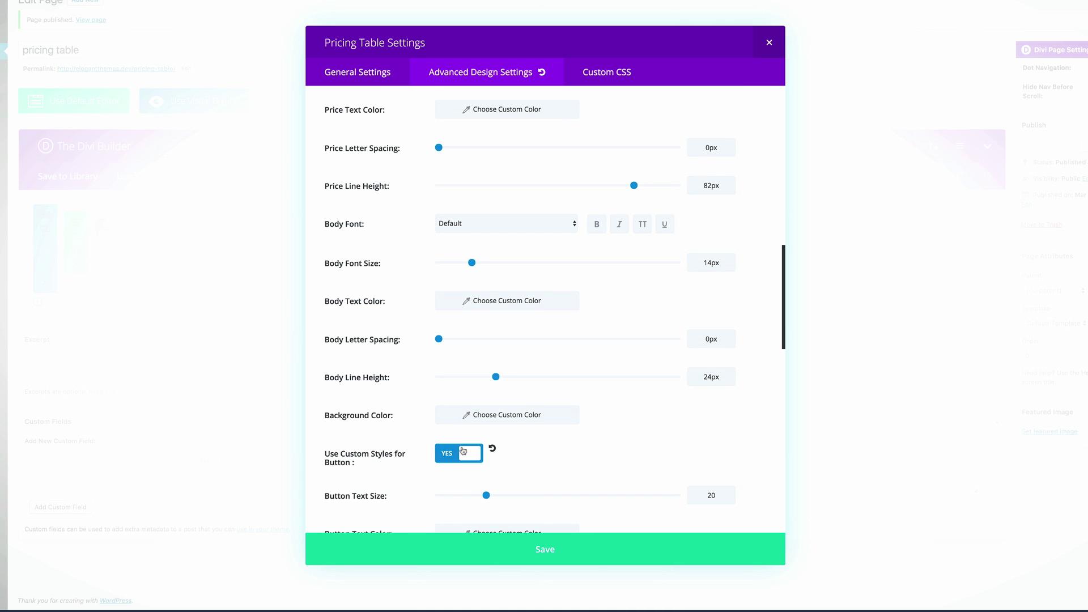
{"action": "scroll", "coordinate": [428, 448], "scroll_direction": "down", "scroll_amount": 1}
{"action": "double_click", "coordinate": [725, 473]}
{"action": "type", "text": "16"}
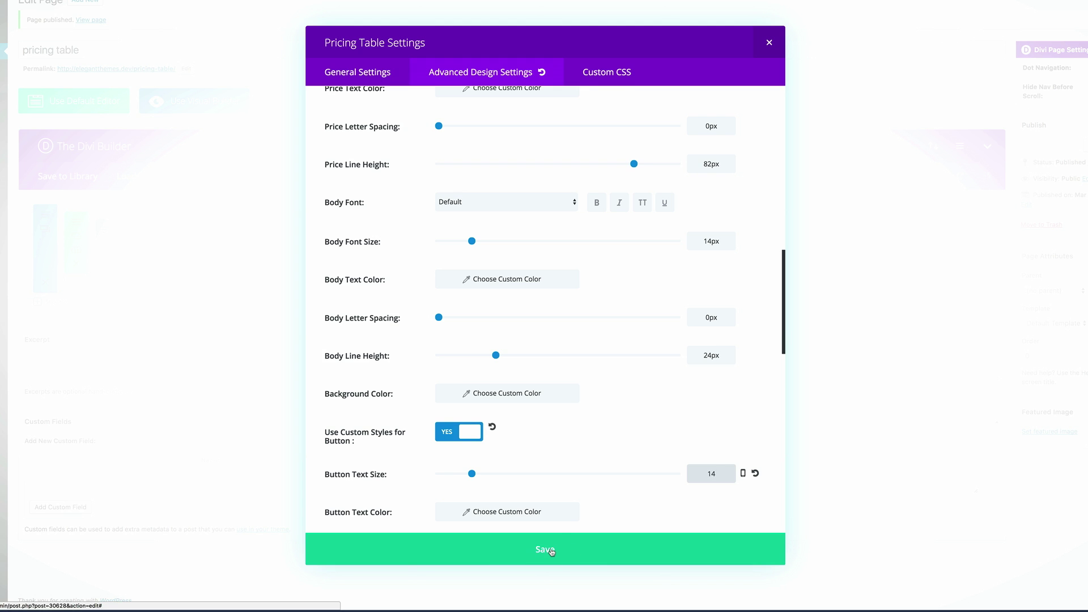
{"action": "left_click", "coordinate": [550, 549]}
- Save the Pricing Tables module and update the page, reloading its published view
{"action": "left_click", "coordinate": [694, 550]}
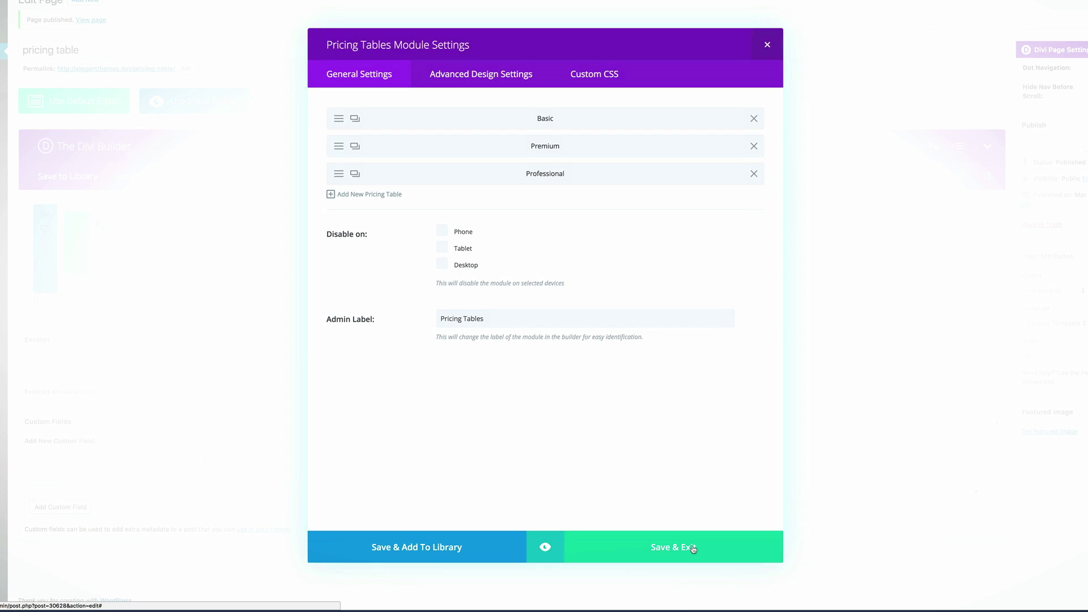
{"action": "left_click", "coordinate": [1051, 222]}
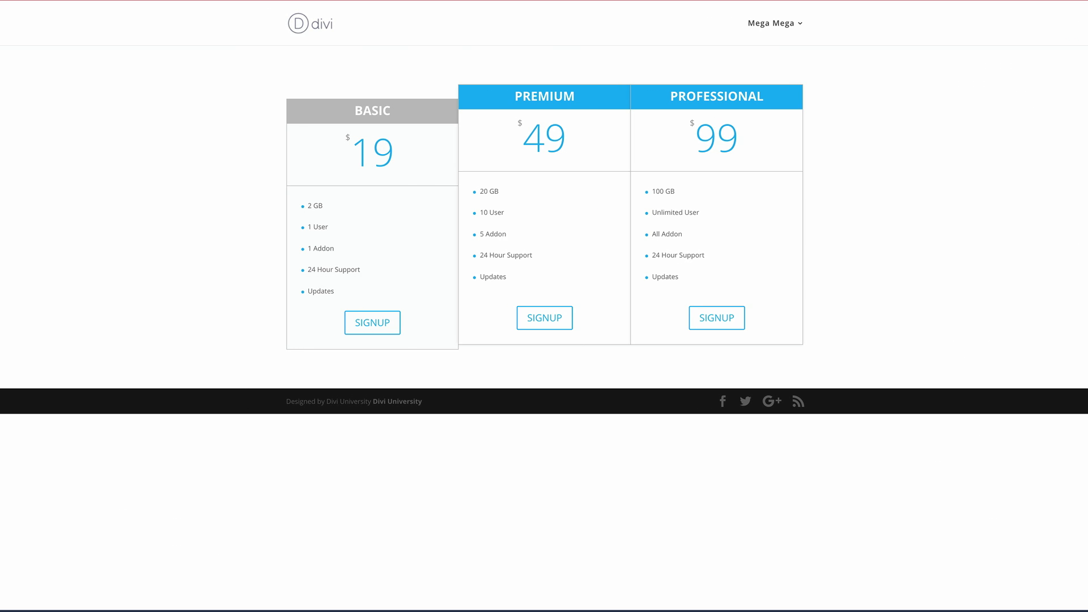
{"action": "key", "text": "F5"}
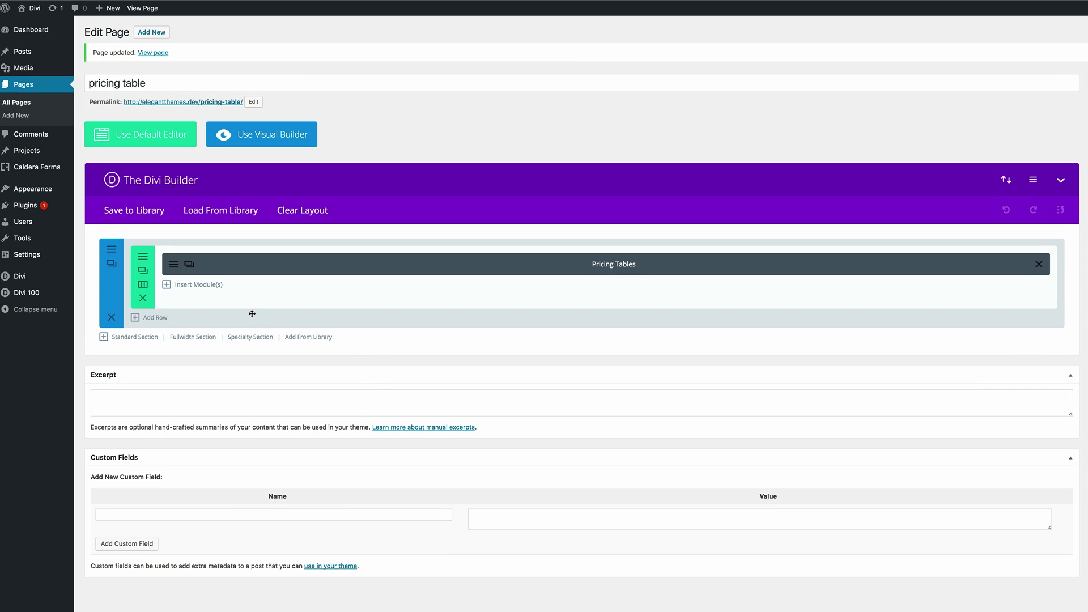
- Set the Pricing Tables module's table header background color to black (#000000)
{"action": "left_click", "coordinate": [174, 266]}
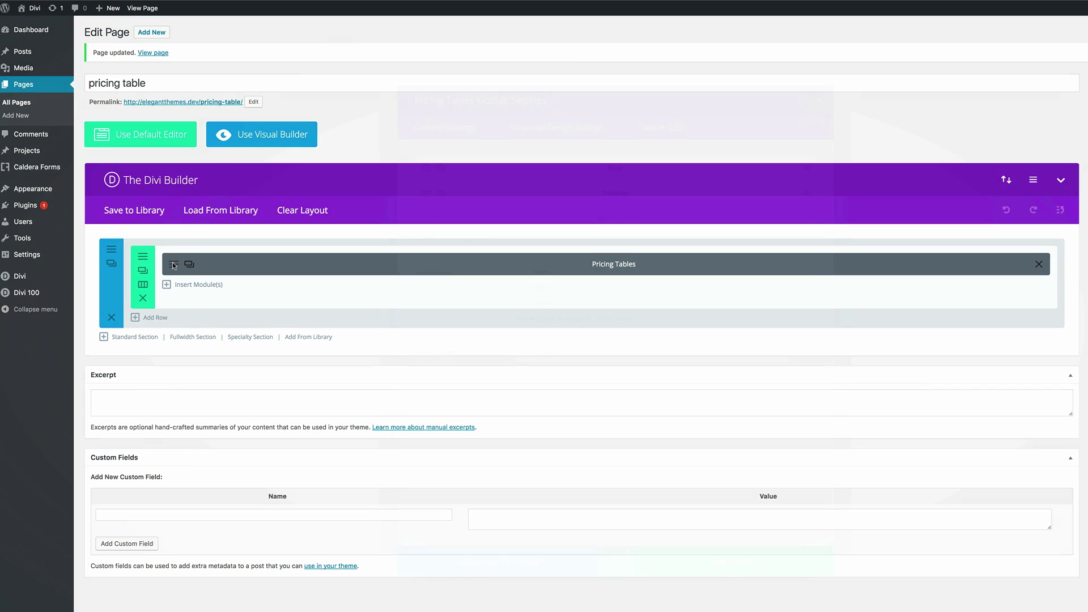
{"action": "left_click", "coordinate": [553, 107]}
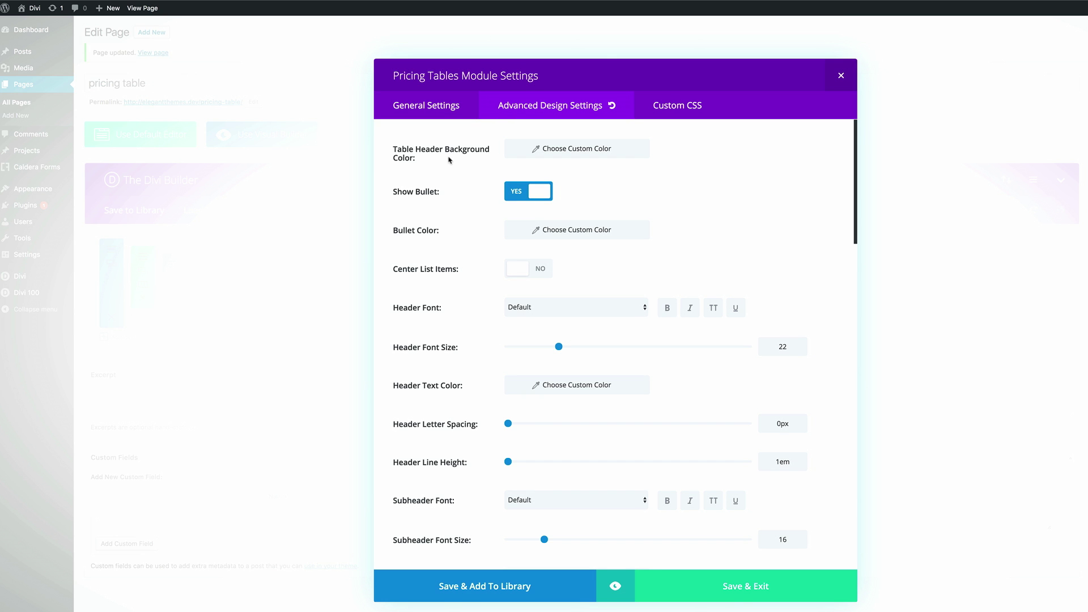
{"action": "left_click", "coordinate": [516, 150]}
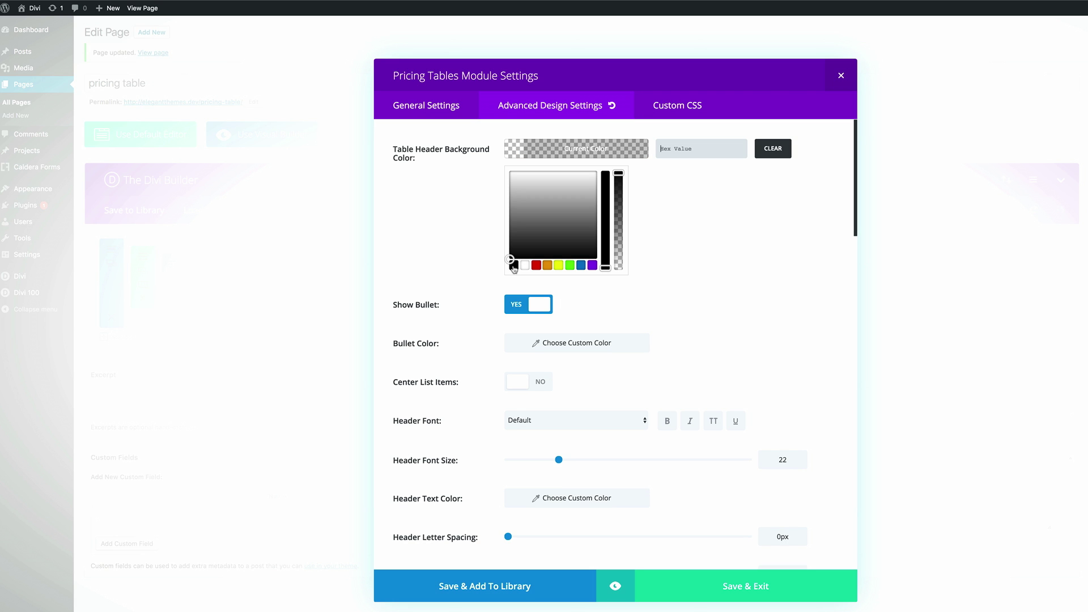
{"action": "left_click", "coordinate": [514, 265]}
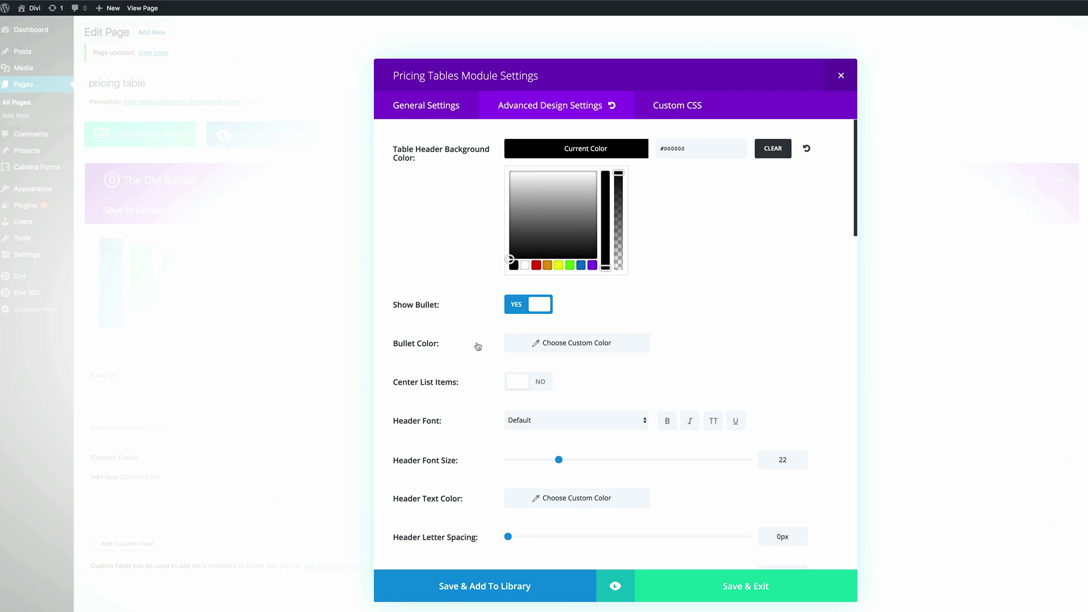
- Set the module's header font to Montserrat with bold and uppercase styling
{"action": "scroll", "coordinate": [454, 364], "scroll_direction": "down", "scroll_amount": 1}
{"action": "scroll", "coordinate": [454, 364], "scroll_direction": "down", "scroll_amount": 2}
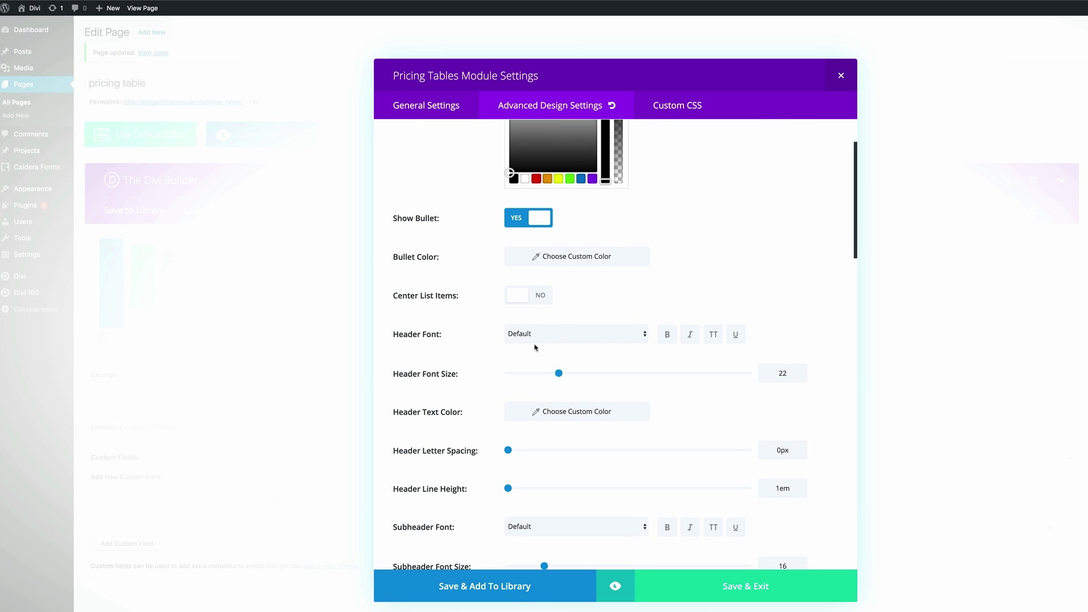
{"action": "left_click", "coordinate": [580, 339]}
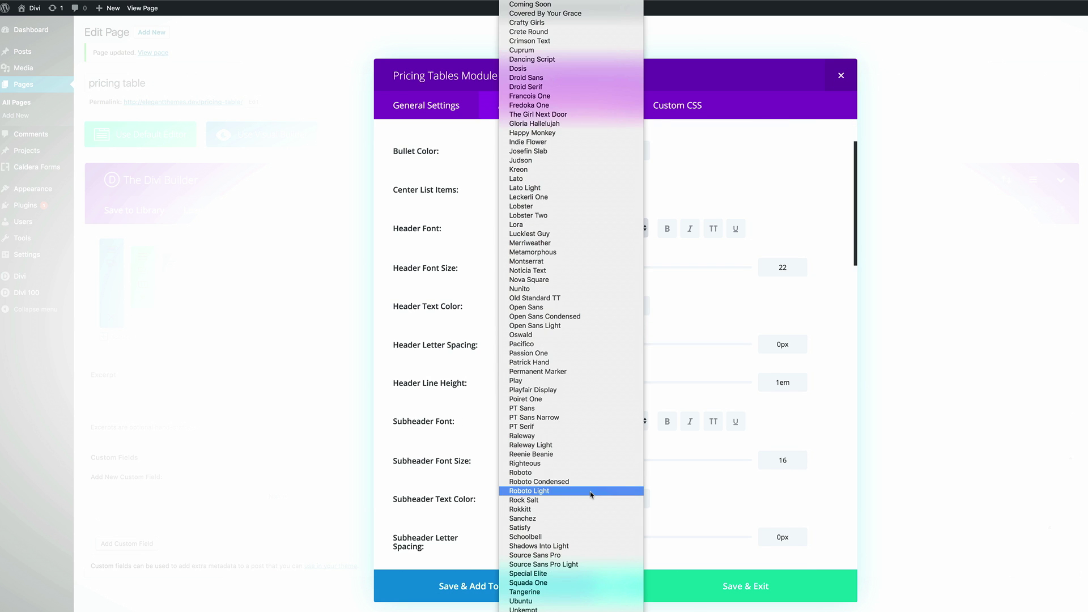
{"action": "left_click", "coordinate": [580, 262]}
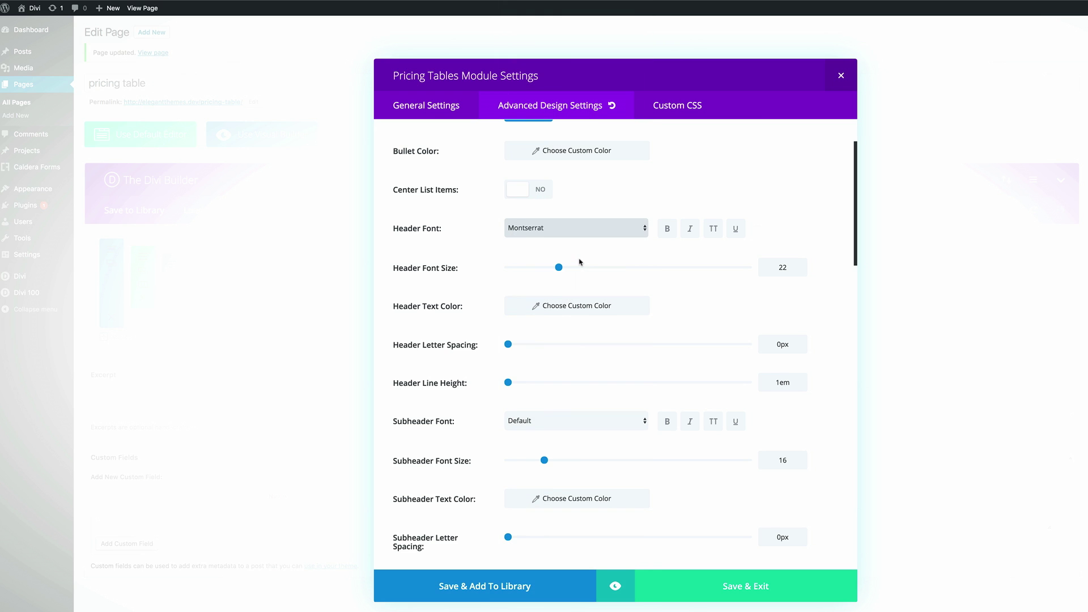
{"action": "left_click", "coordinate": [669, 232]}
{"action": "left_click", "coordinate": [715, 232]}
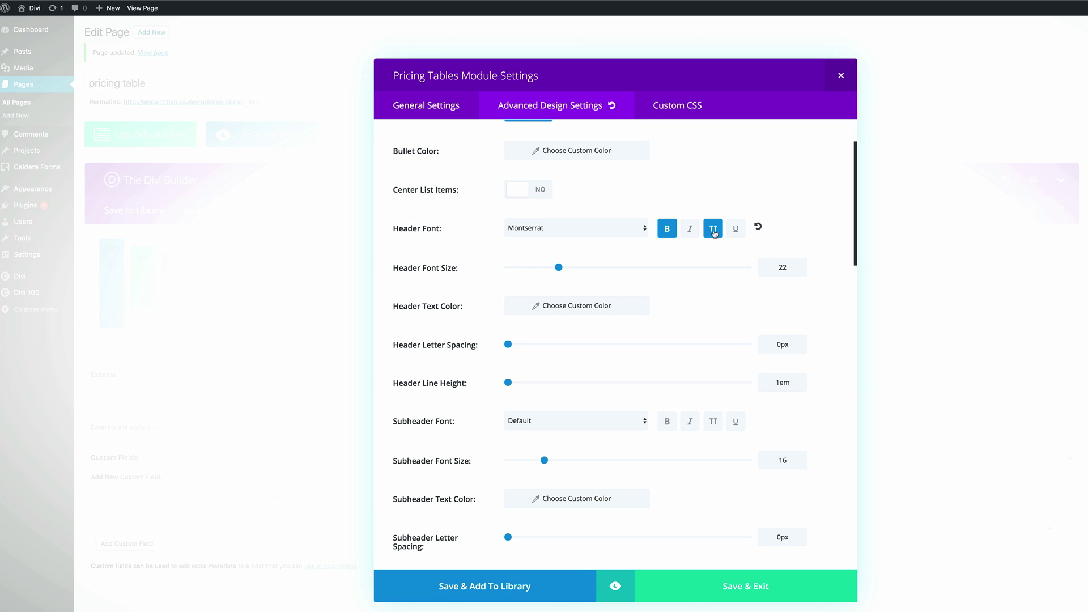
- Set the module's body font to Lora
{"action": "scroll", "coordinate": [462, 311], "scroll_direction": "down", "scroll_amount": 15}
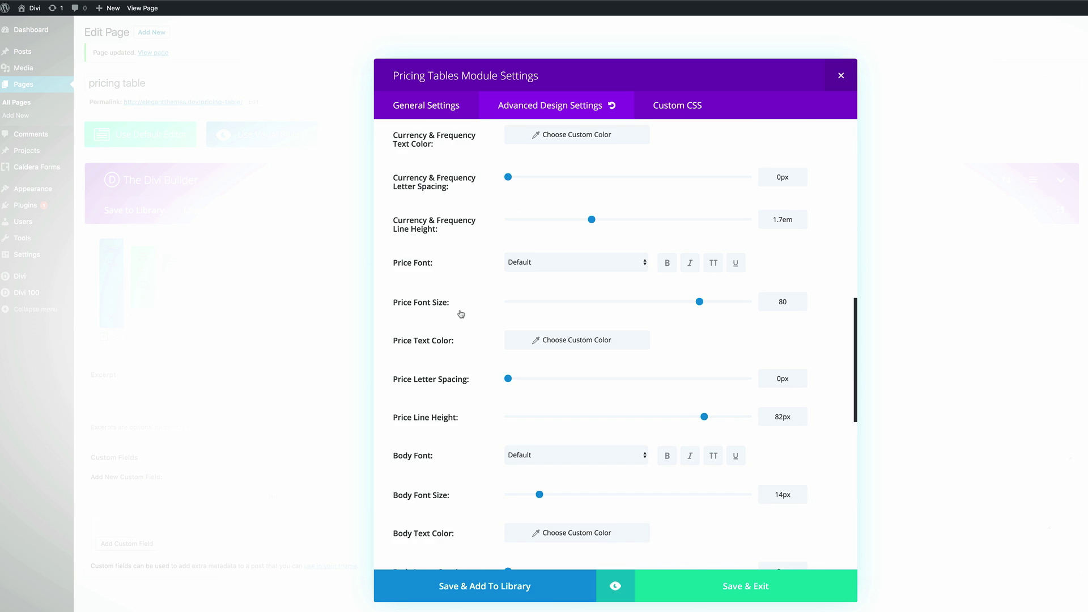
{"action": "scroll", "coordinate": [462, 312], "scroll_direction": "down", "scroll_amount": 4}
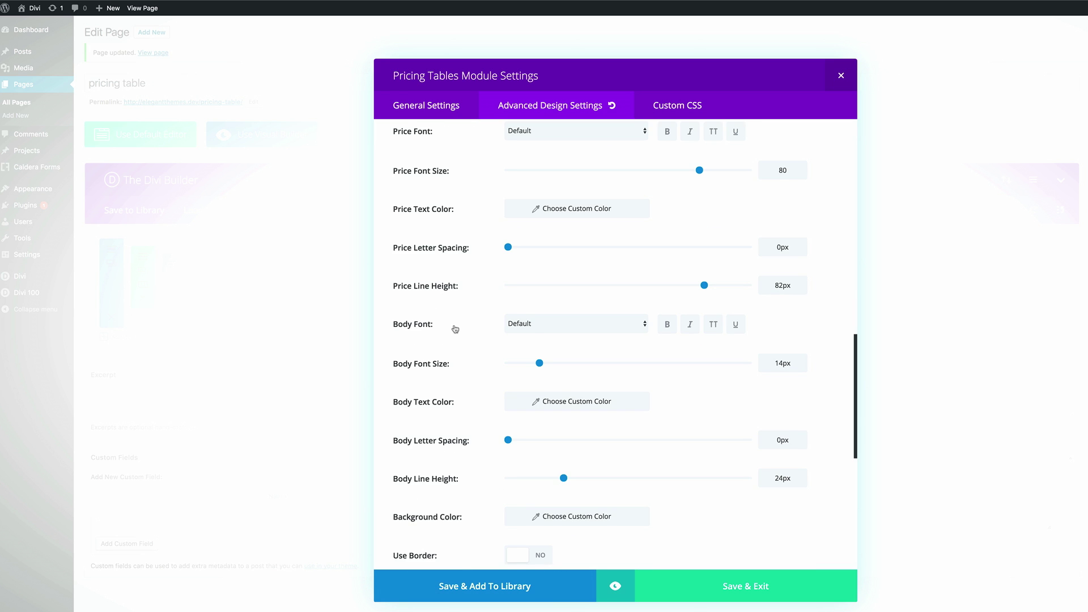
{"action": "left_click", "coordinate": [533, 324]}
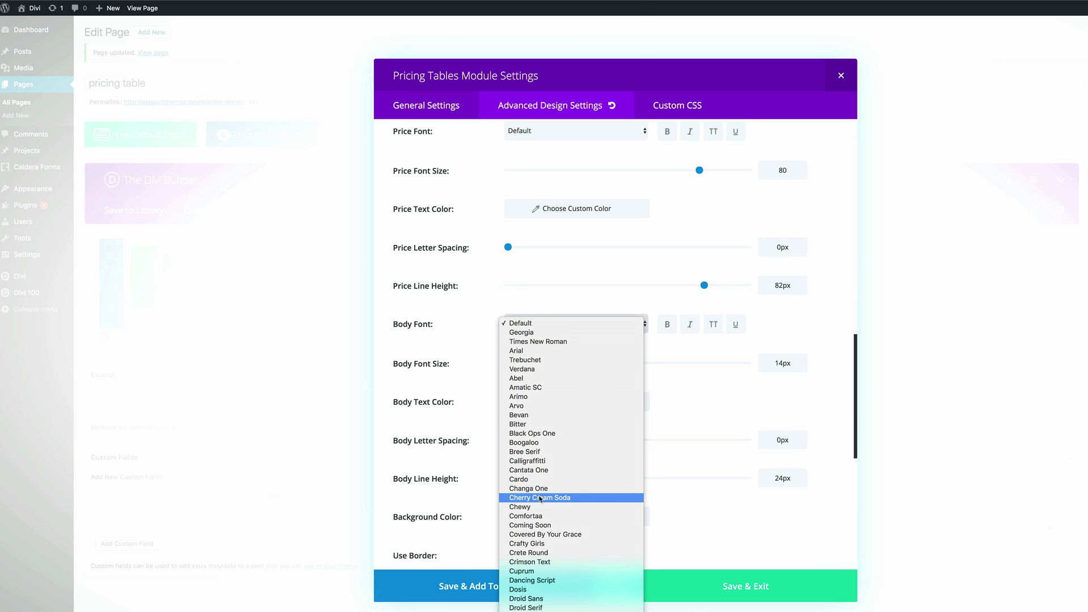
{"action": "scroll", "coordinate": [552, 520], "scroll_direction": "down", "scroll_amount": 5}
{"action": "scroll", "coordinate": [552, 520], "scroll_direction": "down", "scroll_amount": 3}
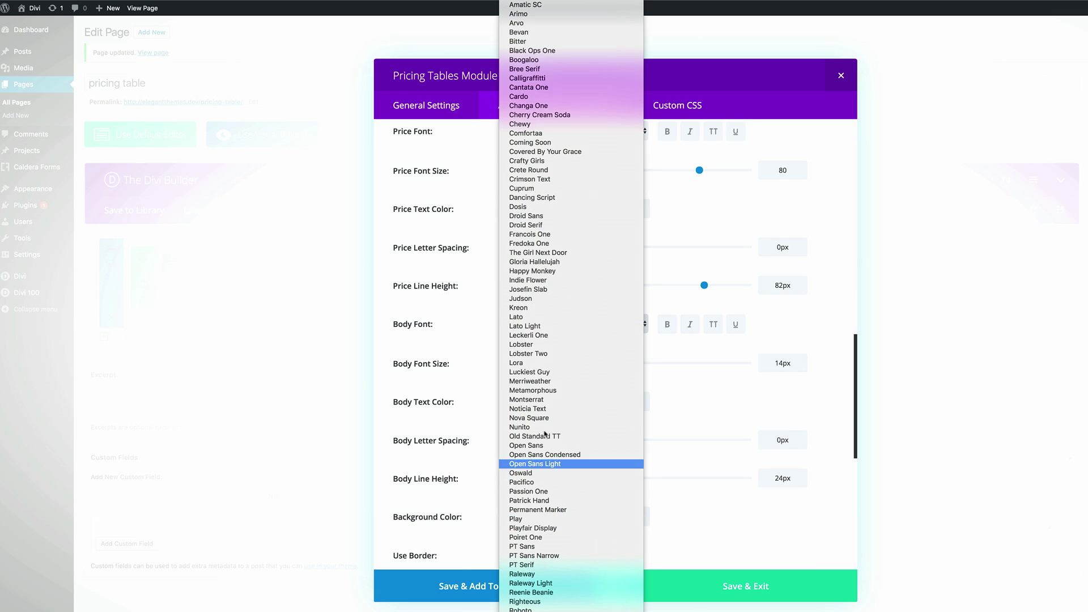
{"action": "left_click", "coordinate": [522, 365]}
- Enable the border on the Pricing Tables module with a width of 6px and the Solid style
{"action": "scroll", "coordinate": [722, 442], "scroll_direction": "down", "scroll_amount": 3}
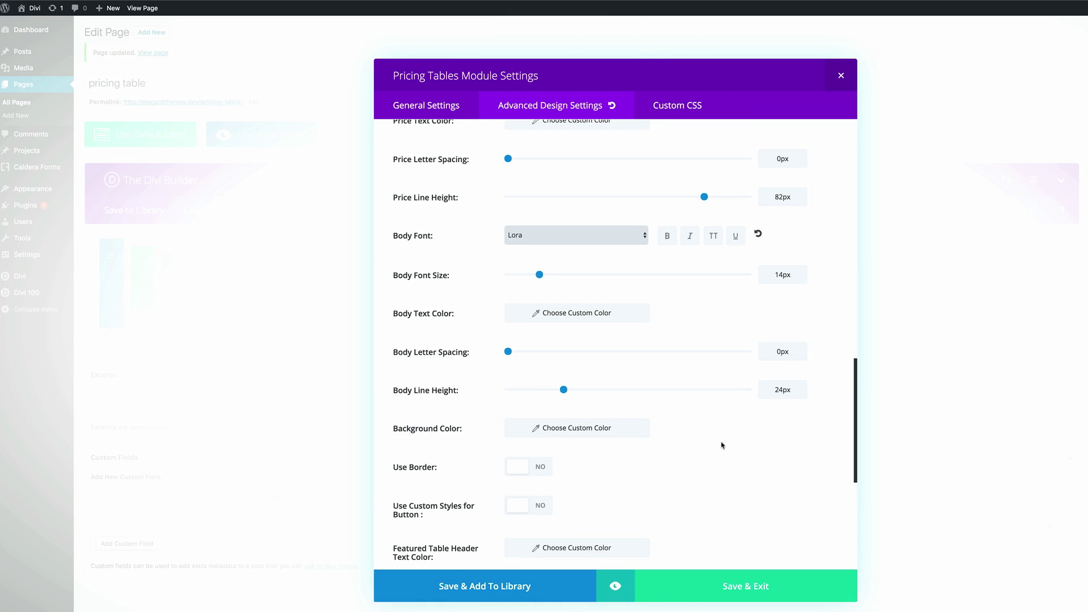
{"action": "scroll", "coordinate": [721, 445], "scroll_direction": "down", "scroll_amount": 3}
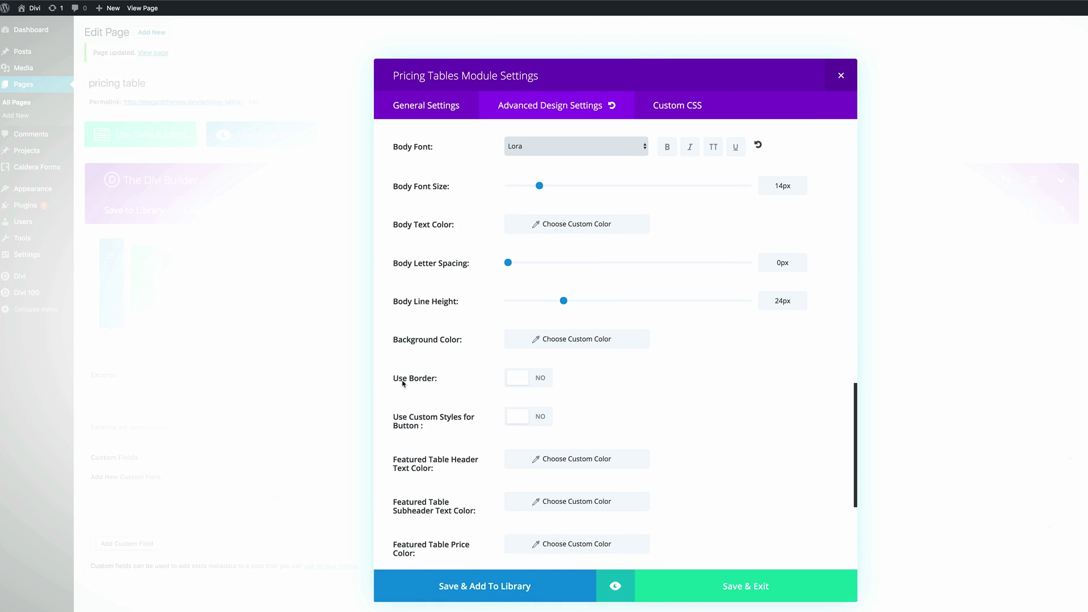
{"action": "left_click", "coordinate": [541, 379]}
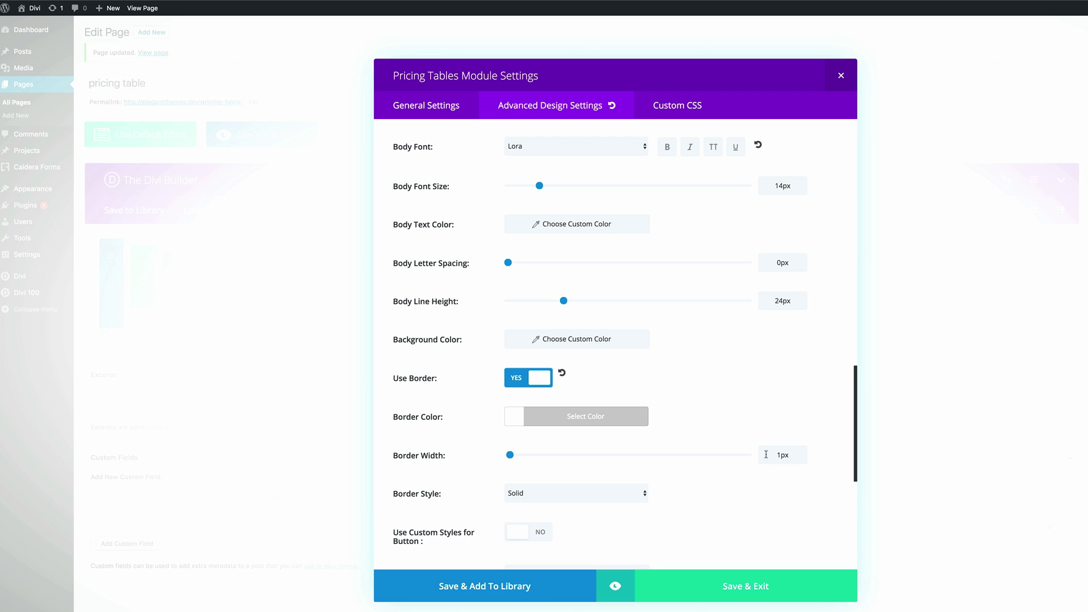
{"action": "left_click_drag", "start_coordinate": [780, 454], "coordinate": [764, 454]}
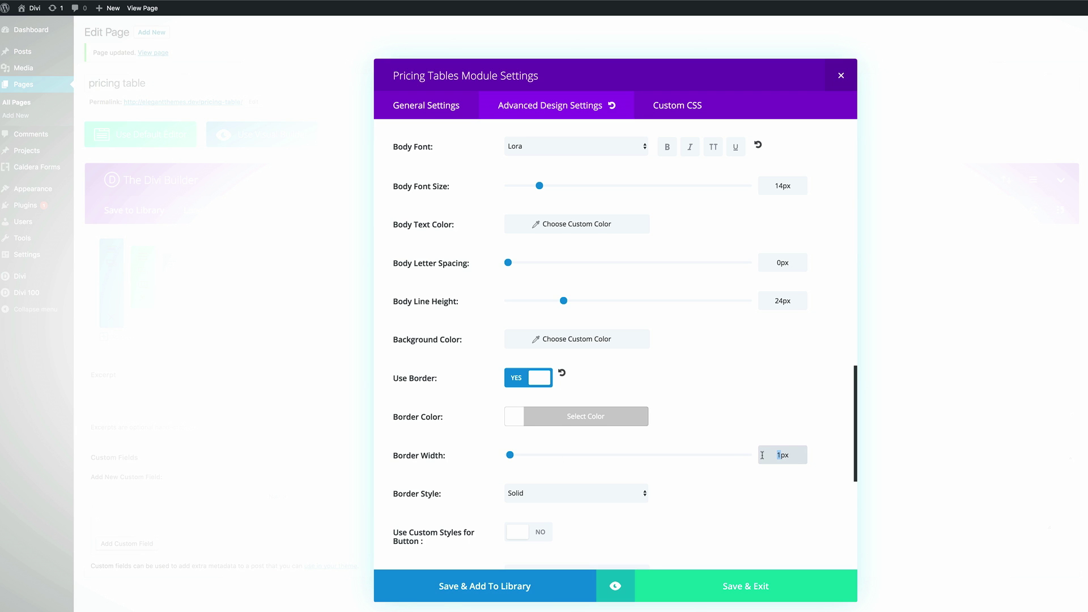
{"action": "scroll", "coordinate": [633, 502], "scroll_direction": "down", "scroll_amount": 2}
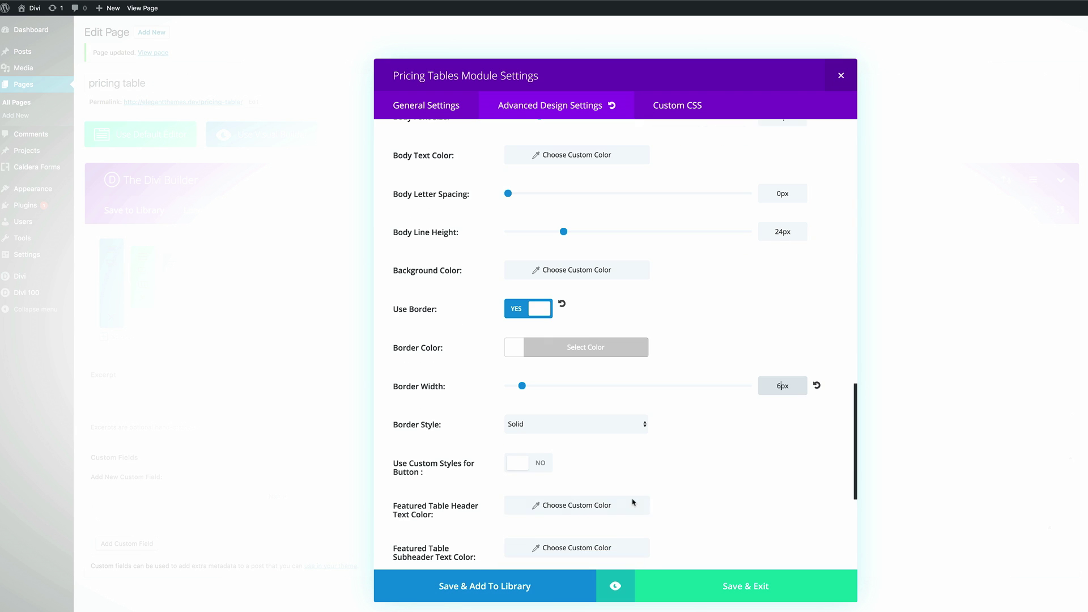
{"action": "left_click", "coordinate": [615, 429]}
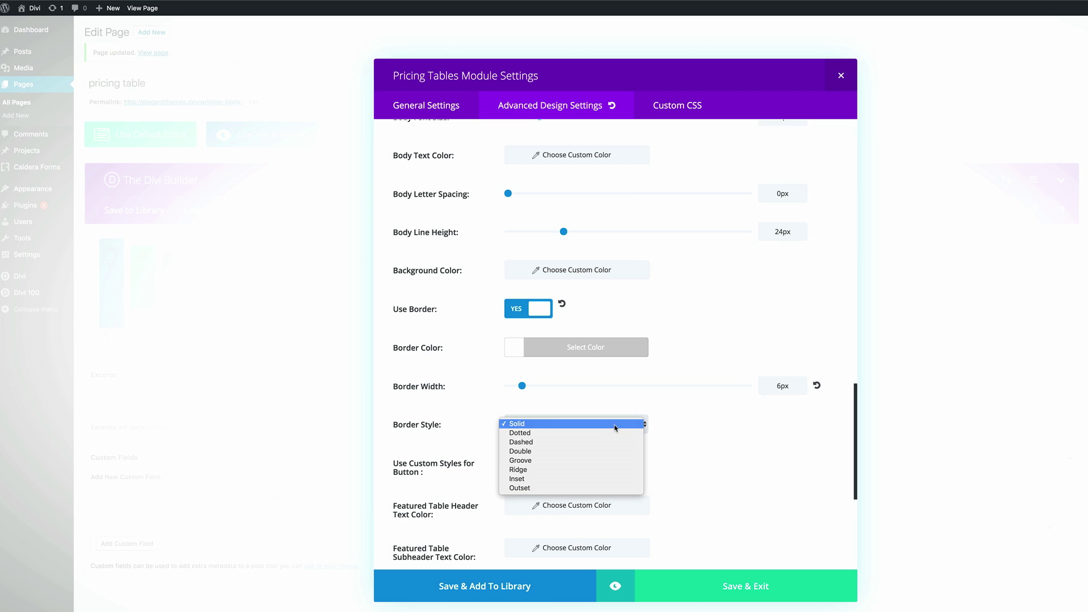
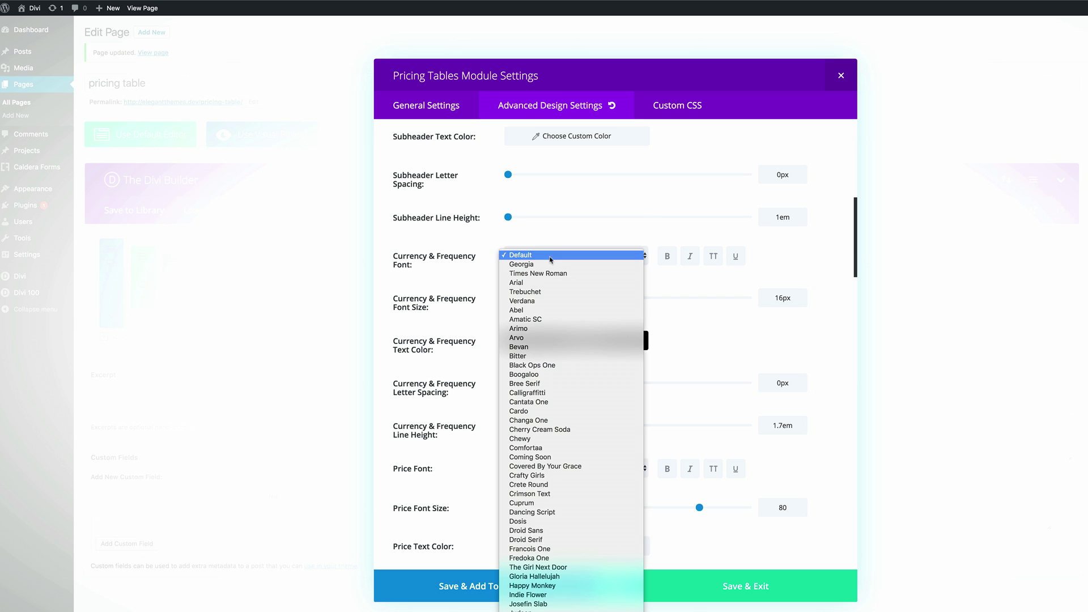
- Set the Pricing Tables module's Currency & Frequency font to Lora
{"action": "scroll", "coordinate": [561, 299], "scroll_direction": "down", "scroll_amount": 5}
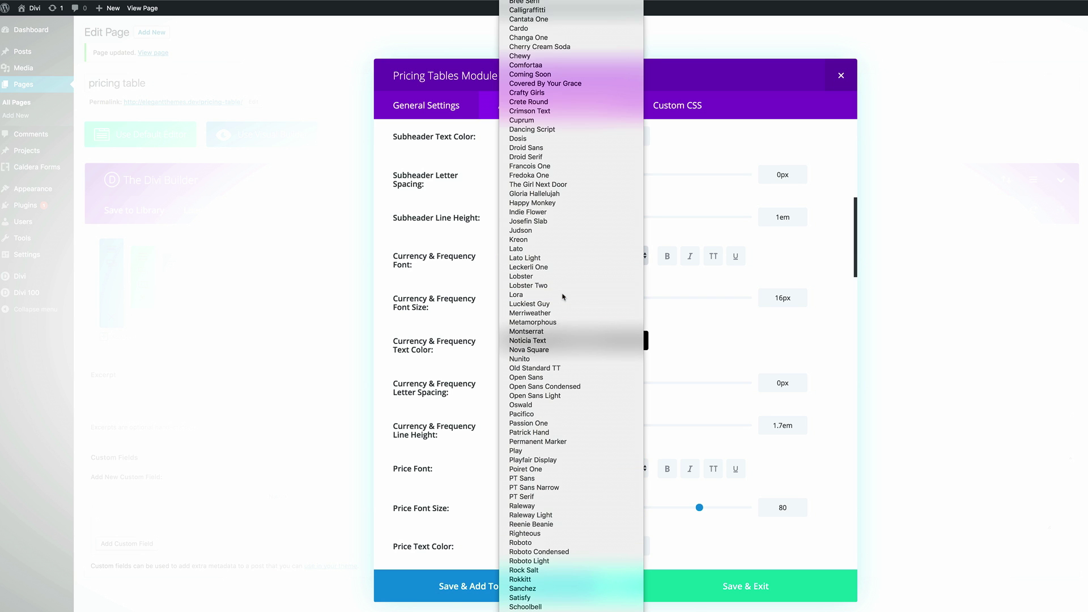
{"action": "left_click", "coordinate": [563, 297]}
{"action": "scroll", "coordinate": [563, 297], "scroll_direction": "up", "scroll_amount": 10}
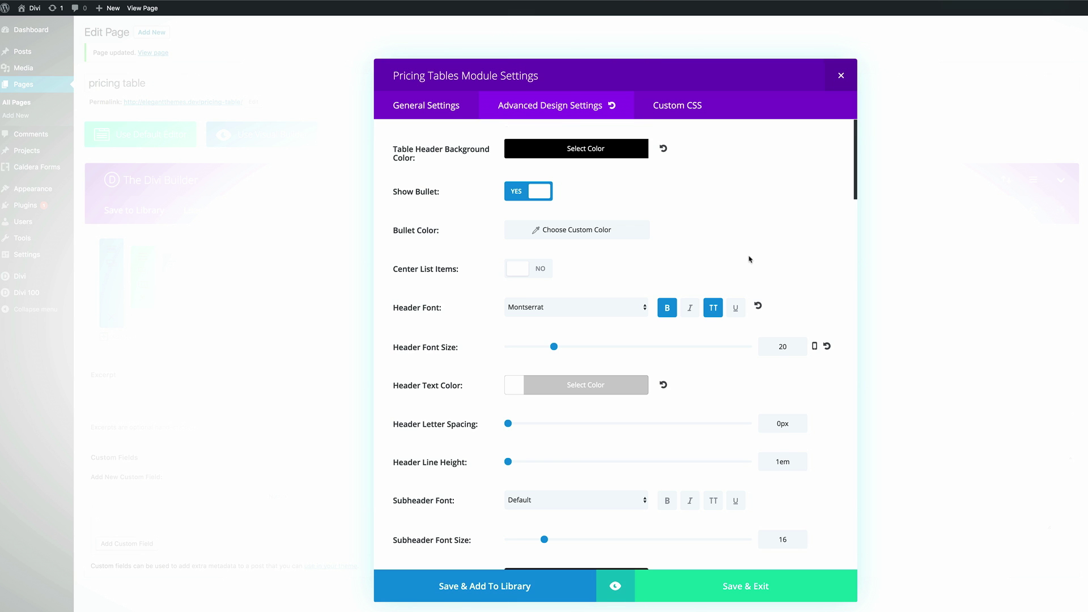
- Review the module's header, subheader, currency, price, body and border design settings
{"action": "scroll", "coordinate": [733, 236], "scroll_direction": "down", "scroll_amount": 7}
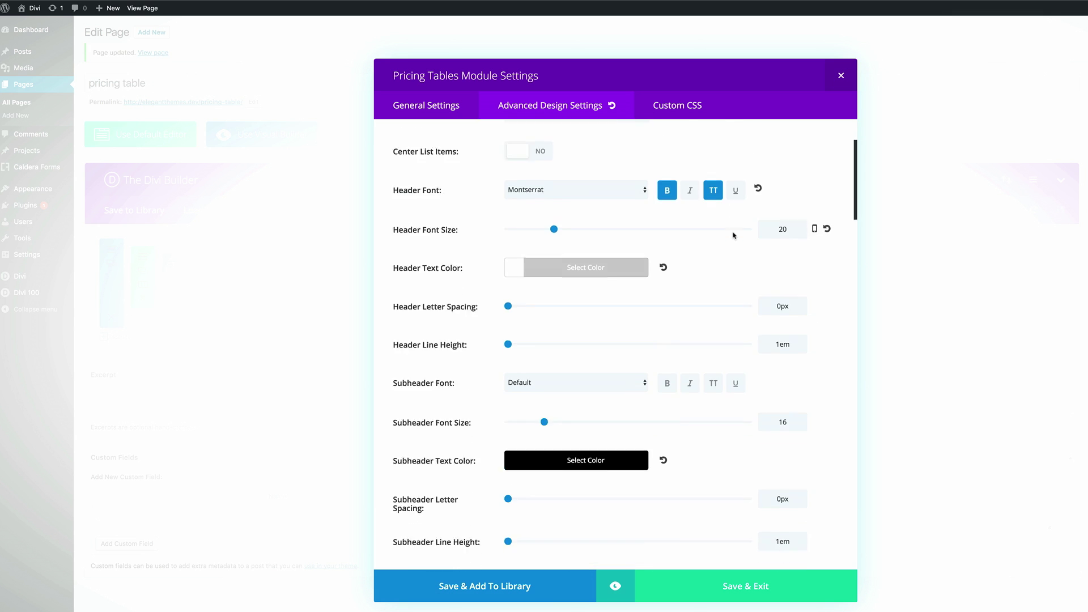
{"action": "scroll", "coordinate": [734, 236], "scroll_direction": "down", "scroll_amount": 1}
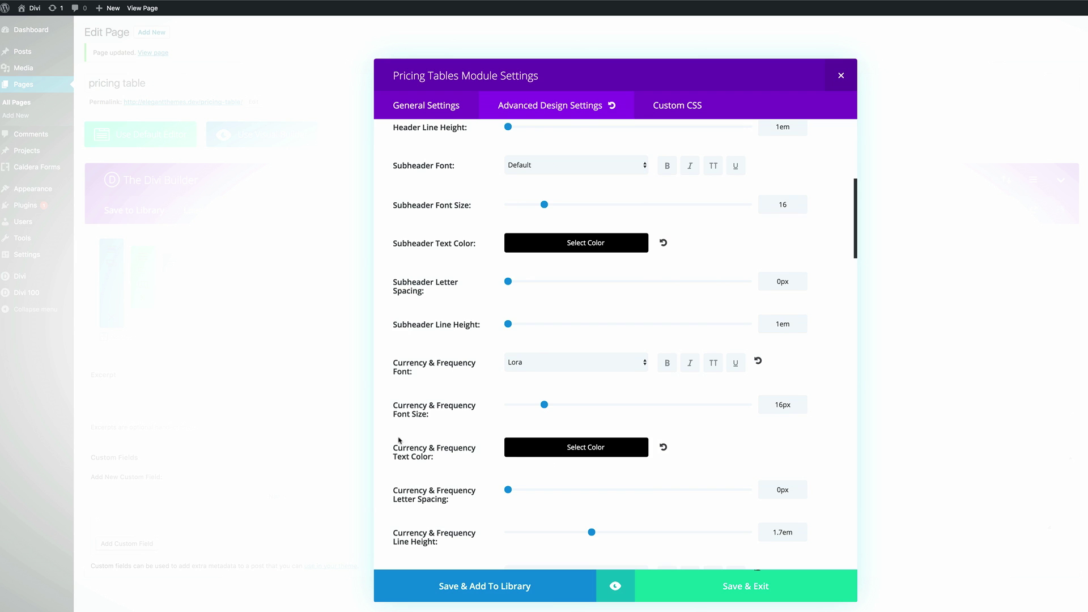
{"action": "scroll", "coordinate": [428, 448], "scroll_direction": "down", "scroll_amount": 5}
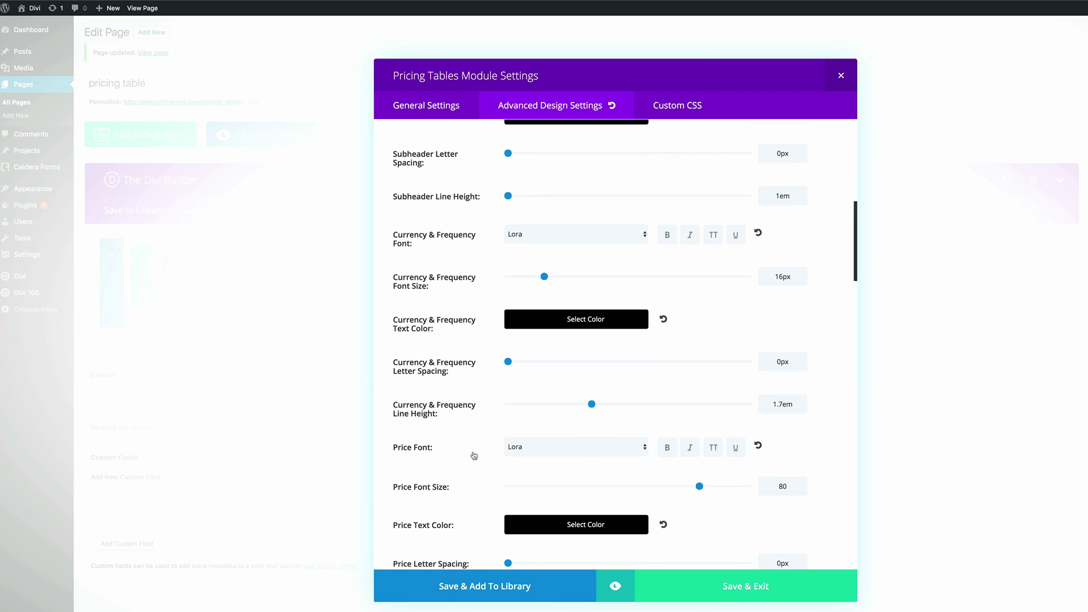
{"action": "scroll", "coordinate": [437, 479], "scroll_direction": "down", "scroll_amount": 1}
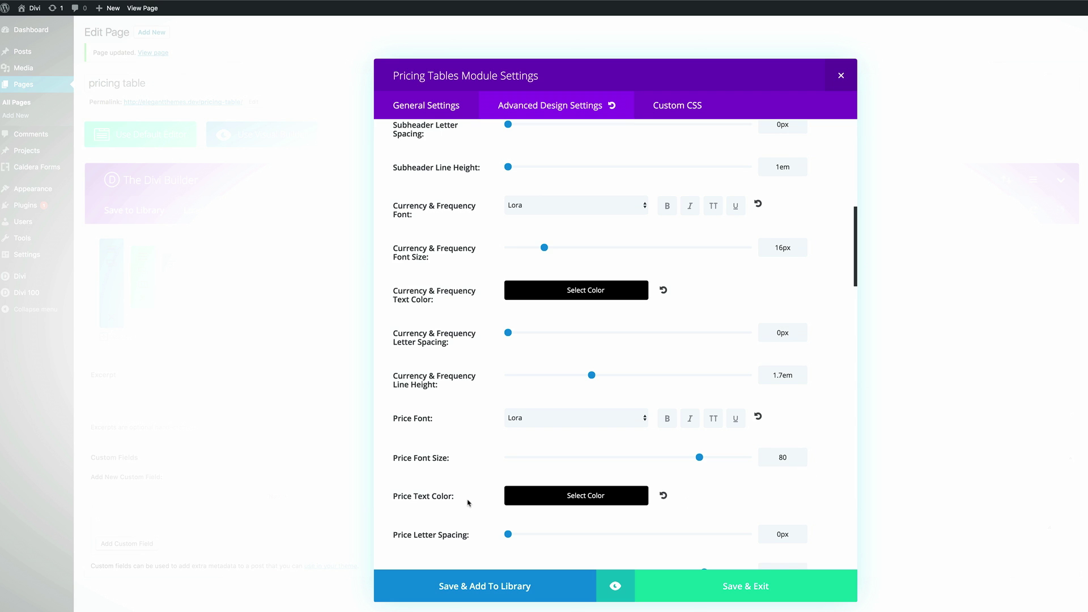
{"action": "scroll", "coordinate": [469, 503], "scroll_direction": "down", "scroll_amount": 1}
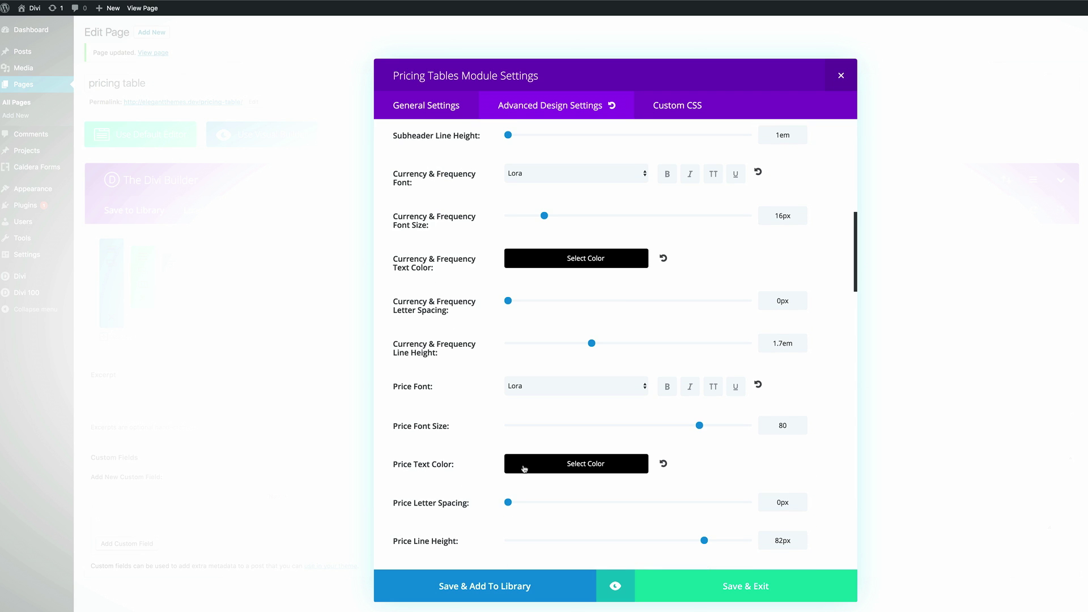
{"action": "scroll", "coordinate": [448, 472], "scroll_direction": "down", "scroll_amount": 1}
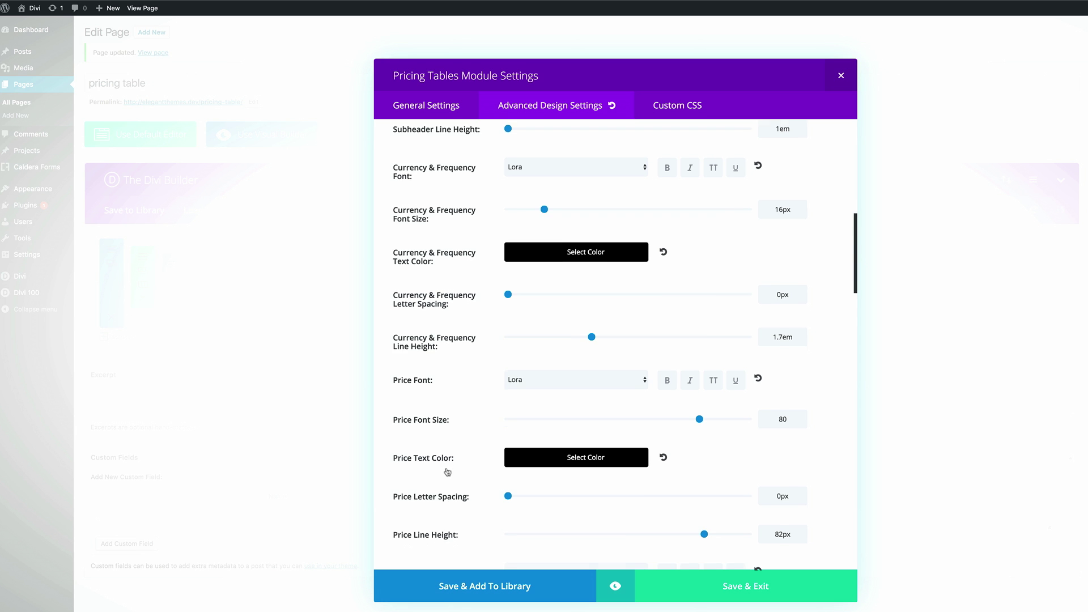
{"action": "scroll", "coordinate": [448, 473], "scroll_direction": "down", "scroll_amount": 5}
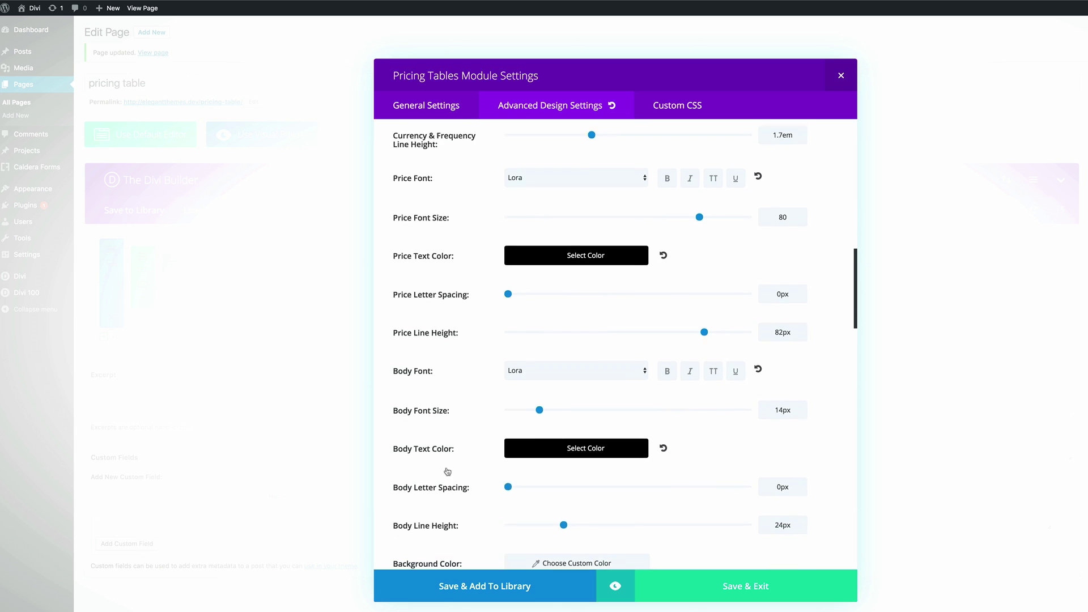
{"action": "scroll", "coordinate": [443, 460], "scroll_direction": "down", "scroll_amount": 1}
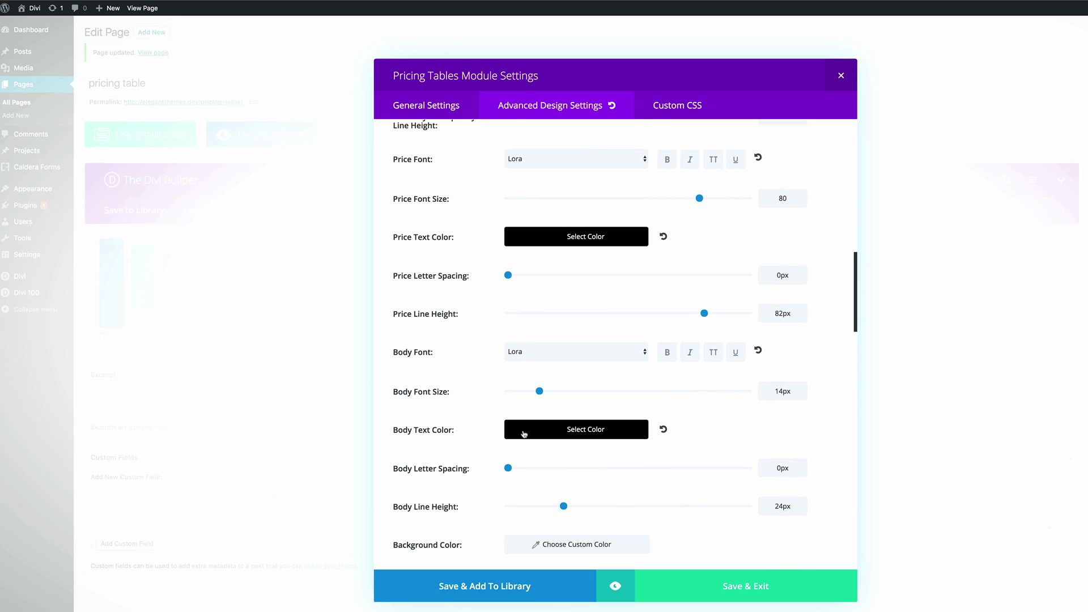
{"action": "scroll", "coordinate": [449, 460], "scroll_direction": "down", "scroll_amount": 2}
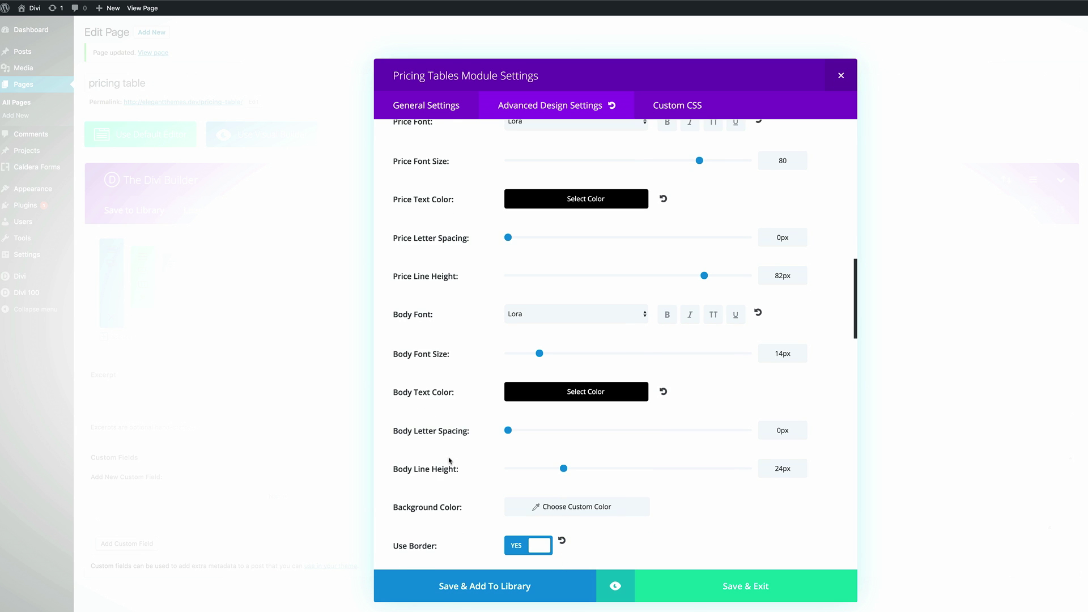
{"action": "scroll", "coordinate": [460, 457], "scroll_direction": "down", "scroll_amount": 2}
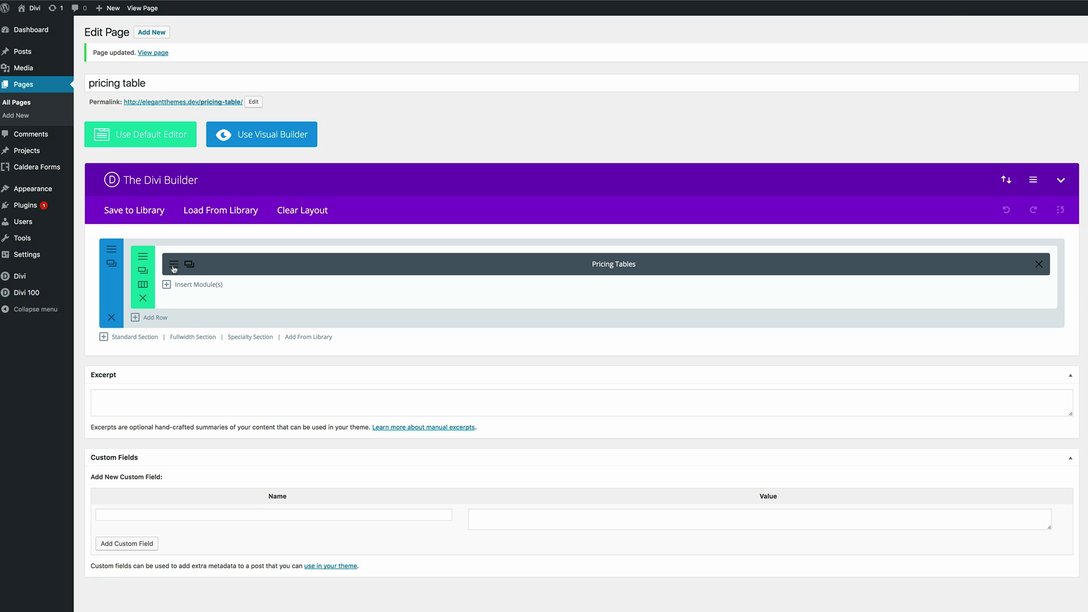
- Center the feature list of the pricing table priced at 19, and save the table and the Pricing Tables module
{"action": "left_click", "coordinate": [174, 265]}
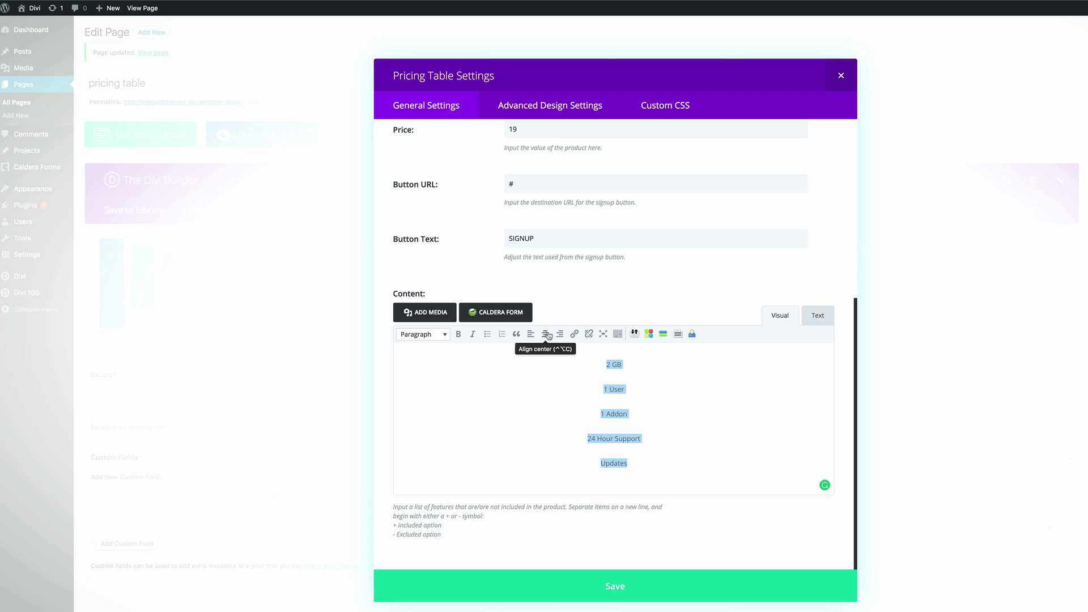
{"action": "left_click", "coordinate": [546, 336]}
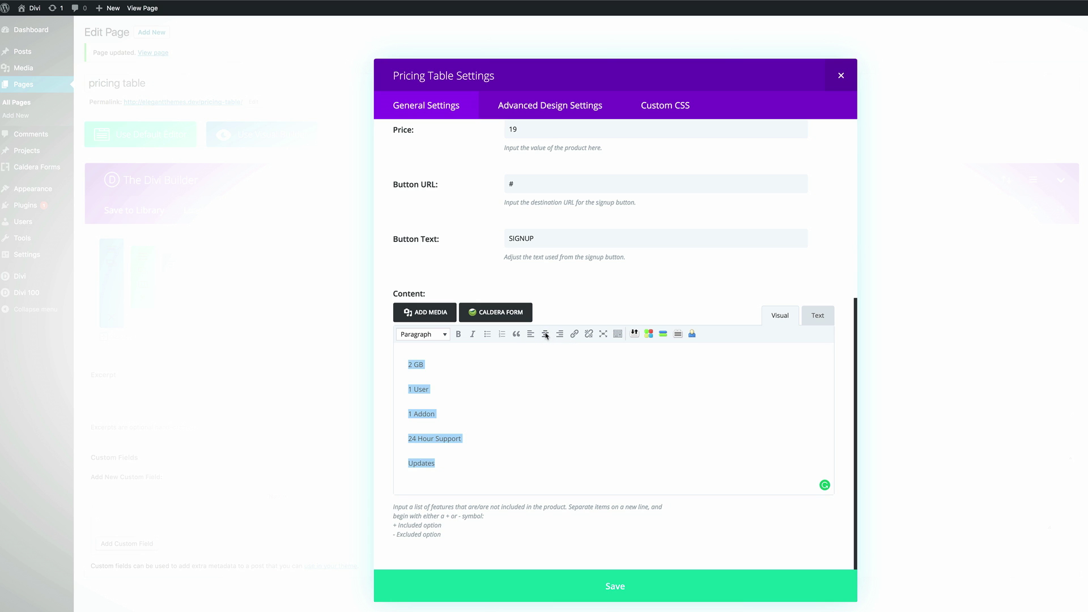
{"action": "left_click", "coordinate": [546, 335]}
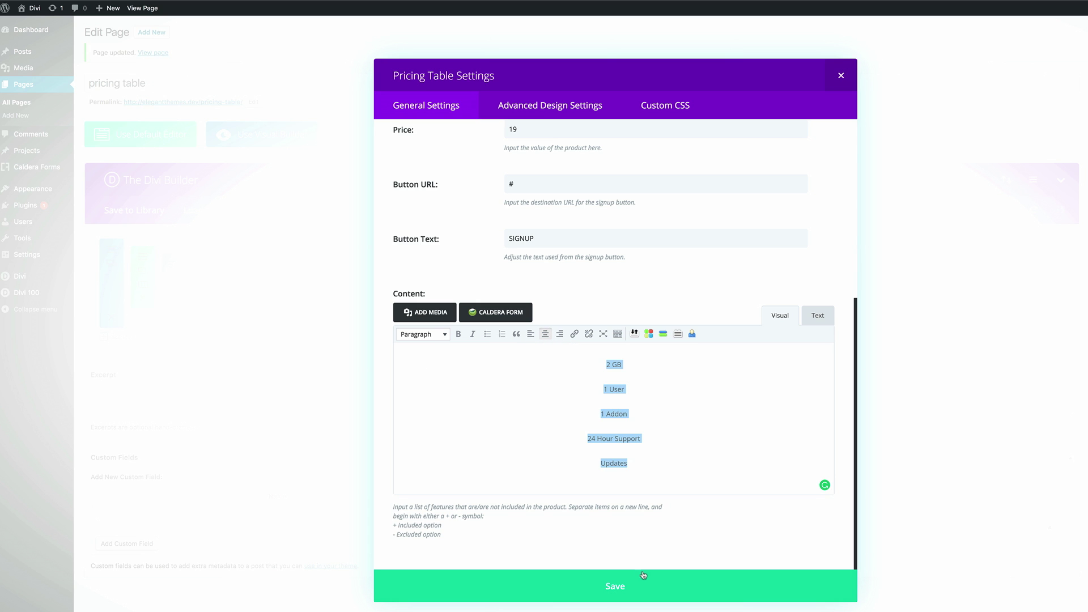
{"action": "left_click", "coordinate": [618, 588]}
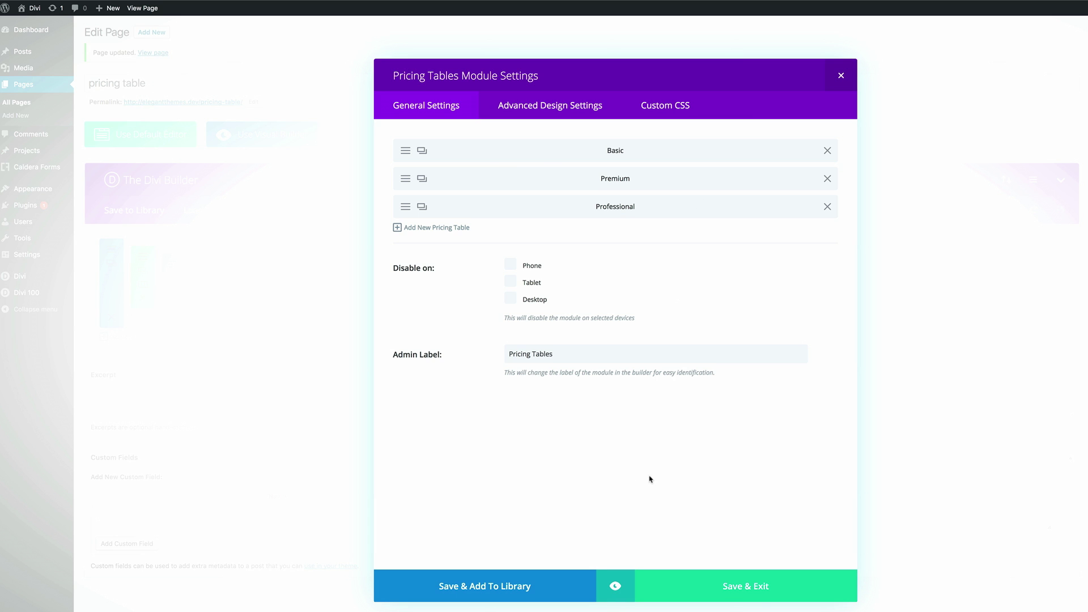
{"action": "left_click", "coordinate": [760, 587]}
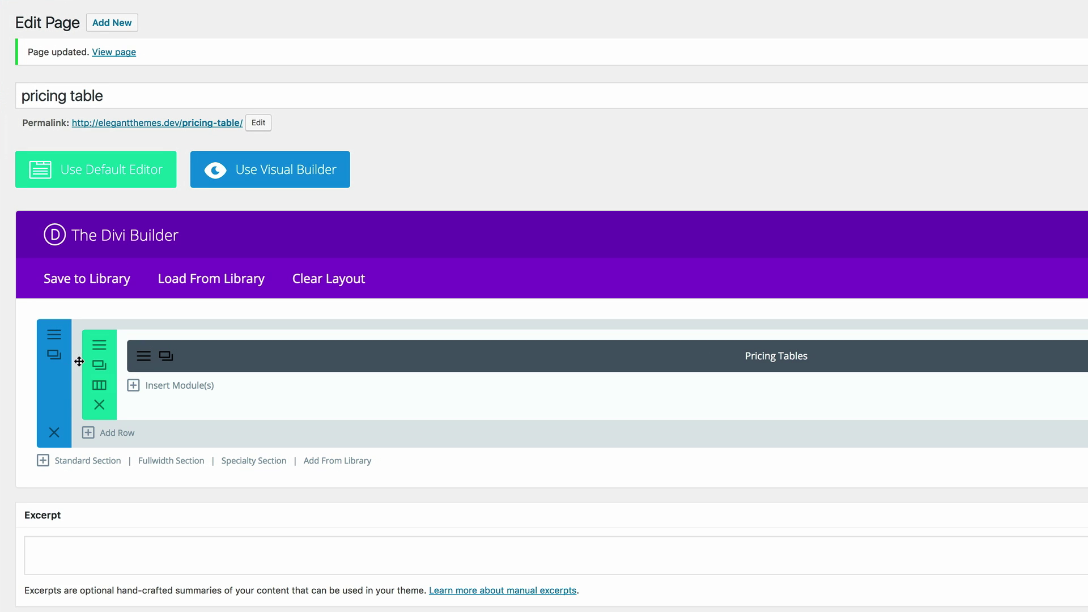
- Upload the shutterstock image ending in 2078.jpg from the Downloads folder for the section's background image
{"action": "left_click", "coordinate": [53, 336]}
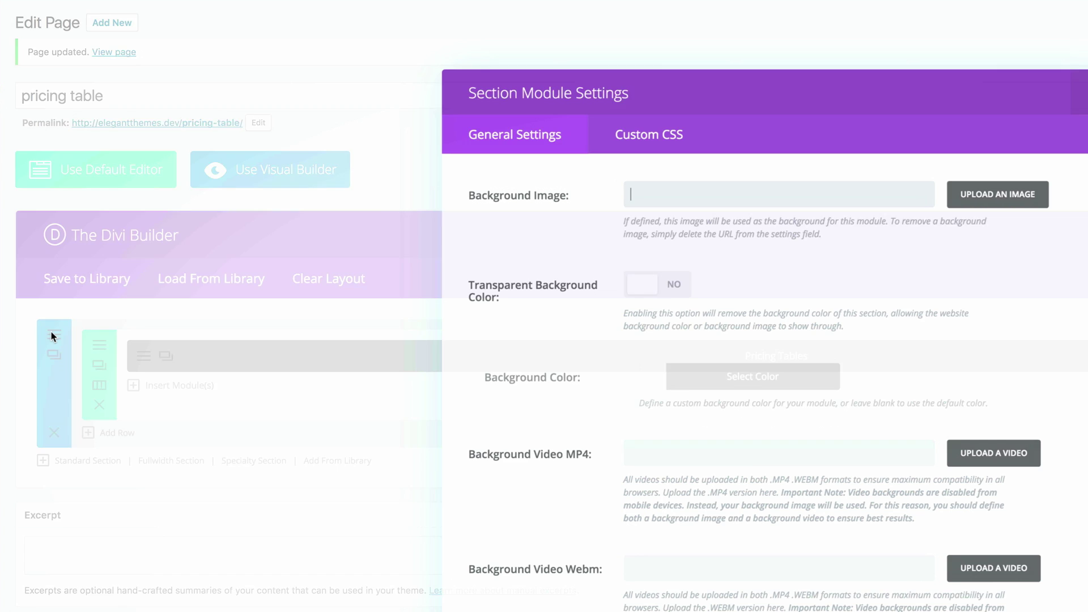
{"action": "left_click", "coordinate": [1007, 195]}
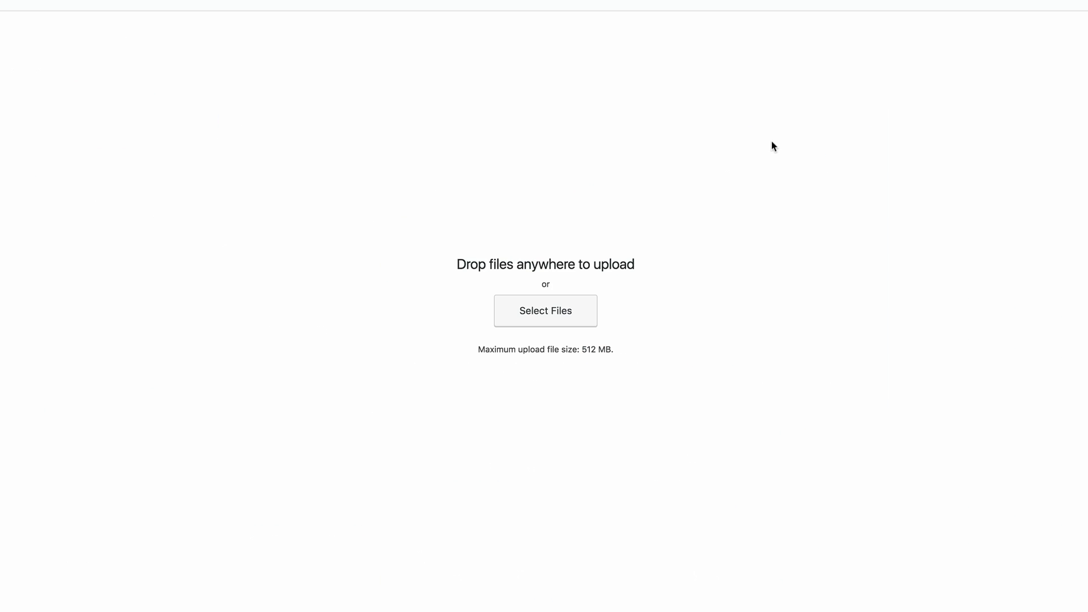
{"action": "left_click", "coordinate": [539, 311]}
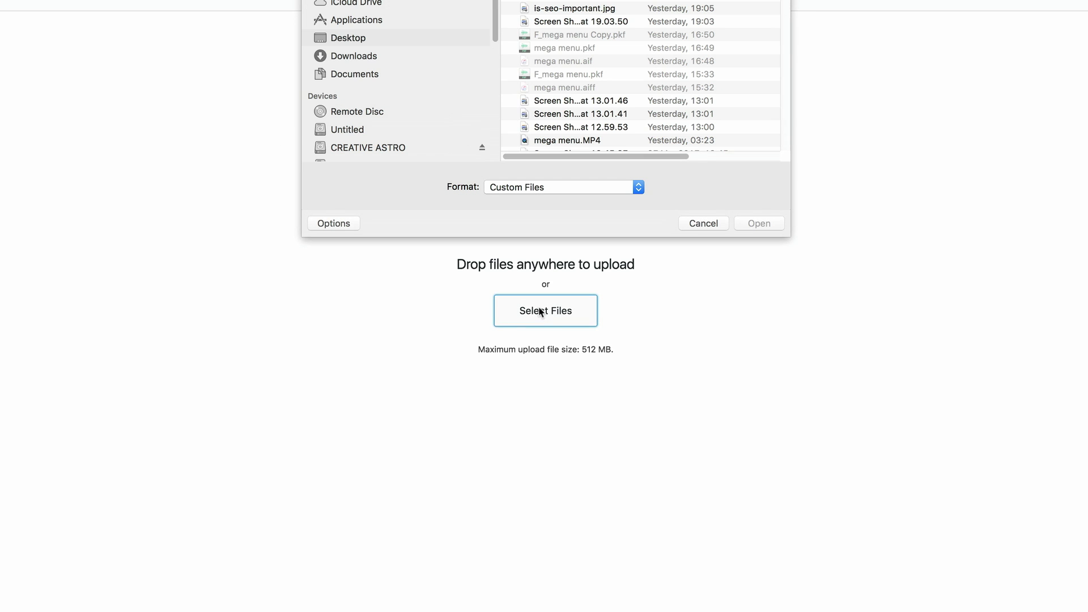
{"action": "left_click", "coordinate": [352, 56]}
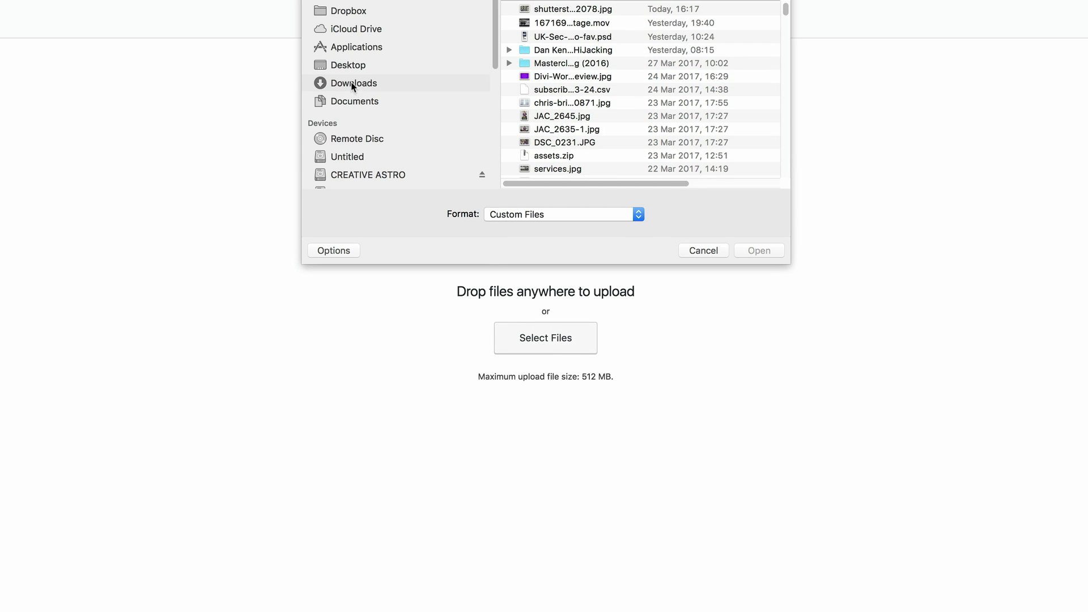
{"action": "double_click", "coordinate": [580, 11]}
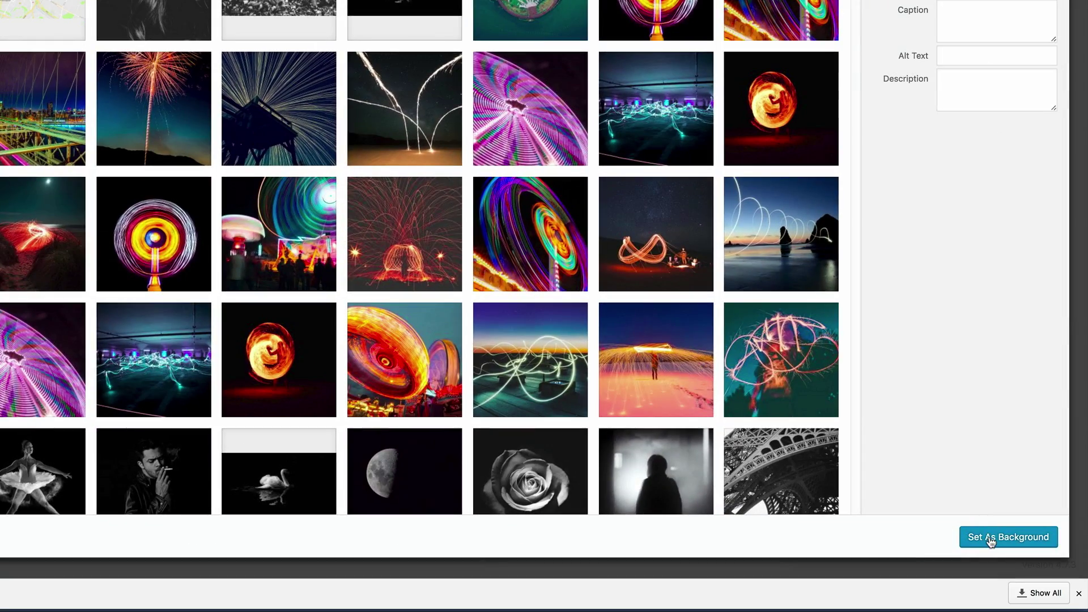
- Apply the uploaded image as the section background, and save the section settings and the page
{"action": "left_click", "coordinate": [989, 535]}
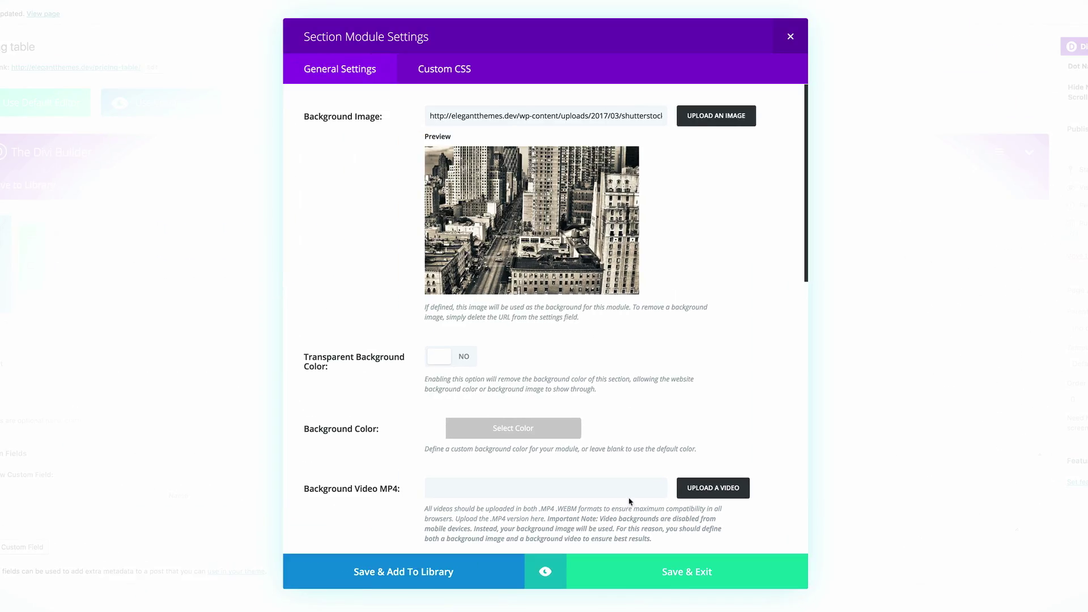
{"action": "left_click", "coordinate": [694, 573]}
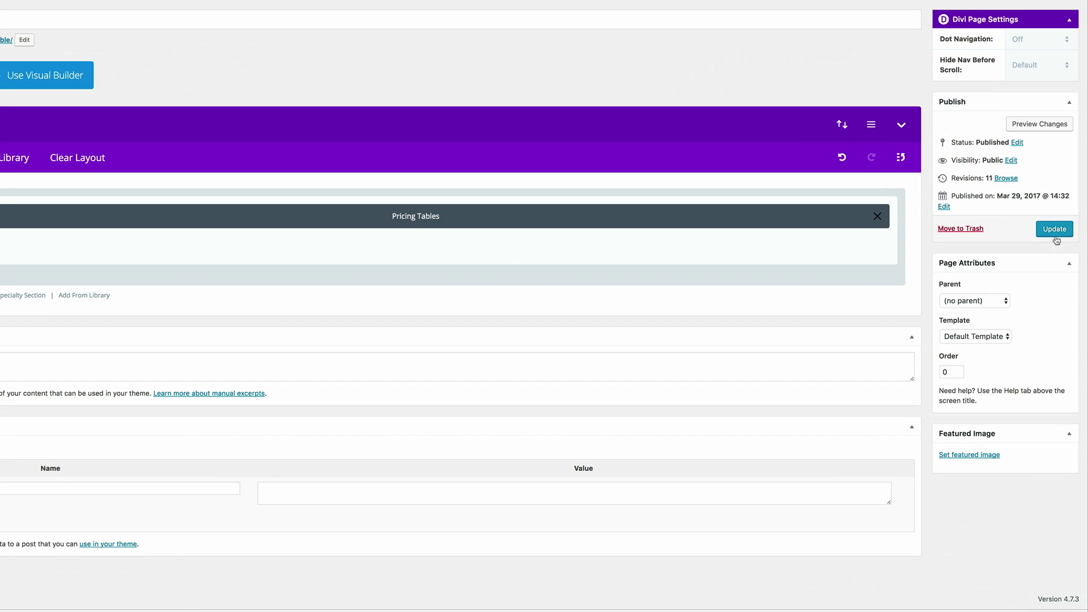
{"action": "left_click", "coordinate": [1058, 232]}
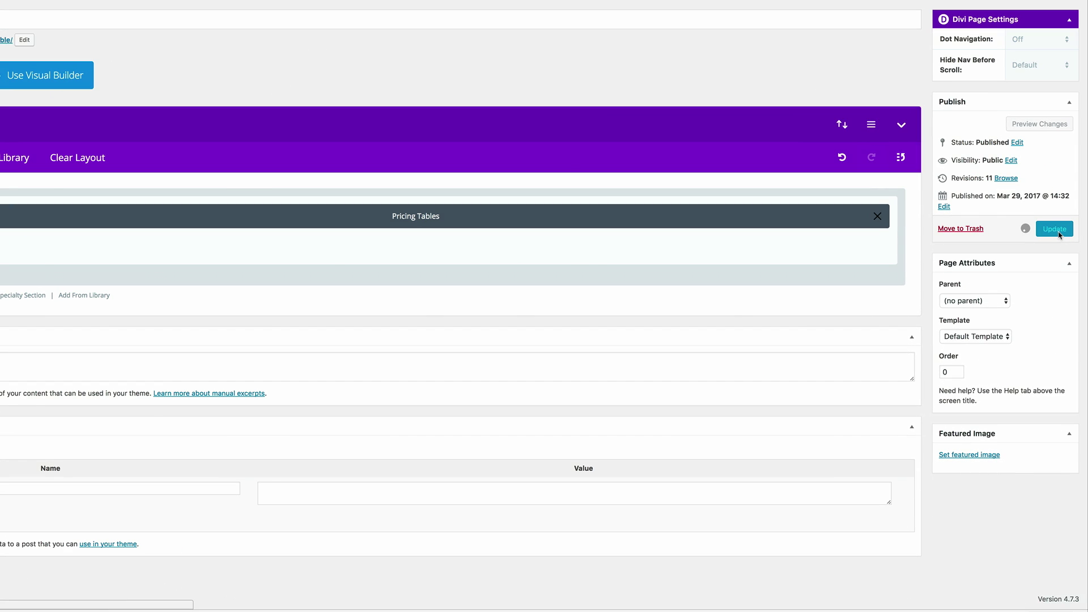